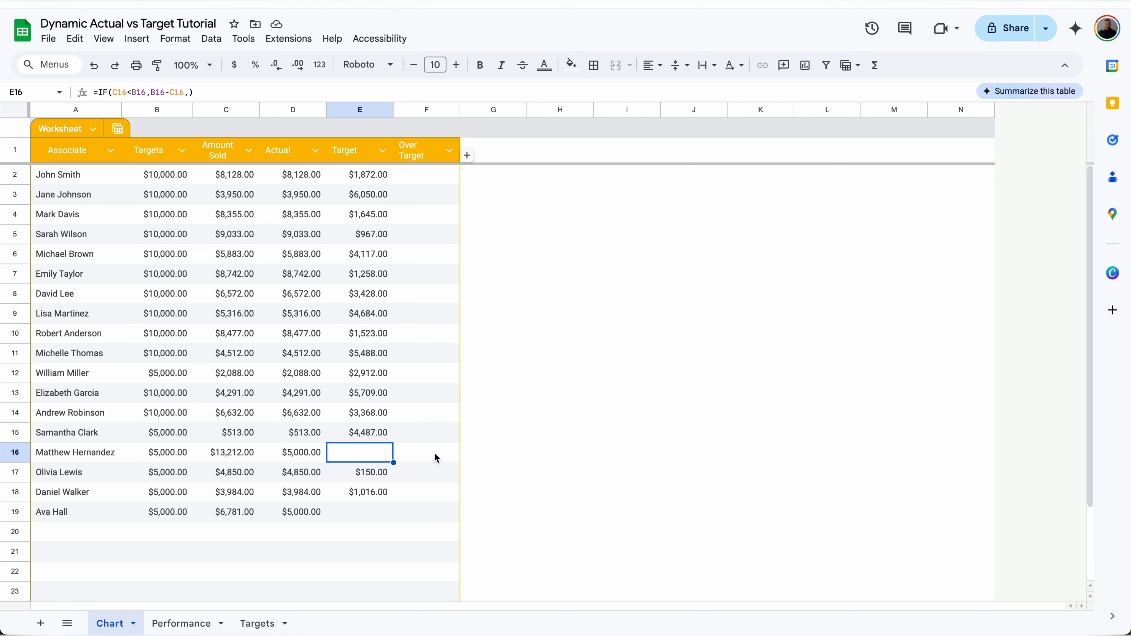
Enter the formula =IF(C2<=B2,,C2-B2) in cell F2 of the Over Target column
left_click(445, 175)
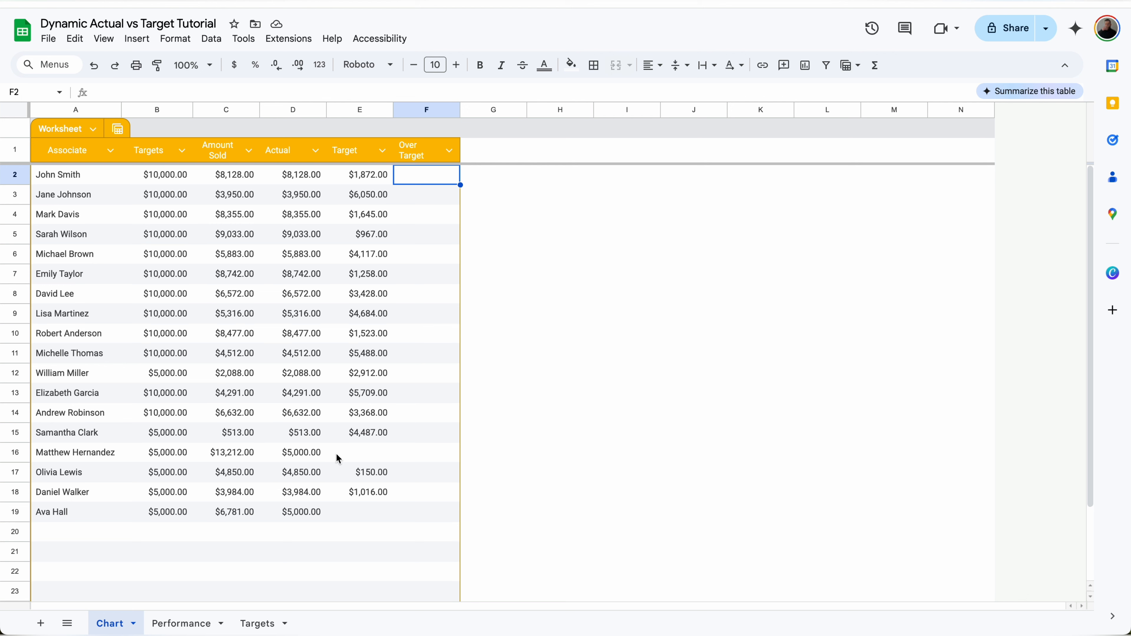
left_click(425, 462)
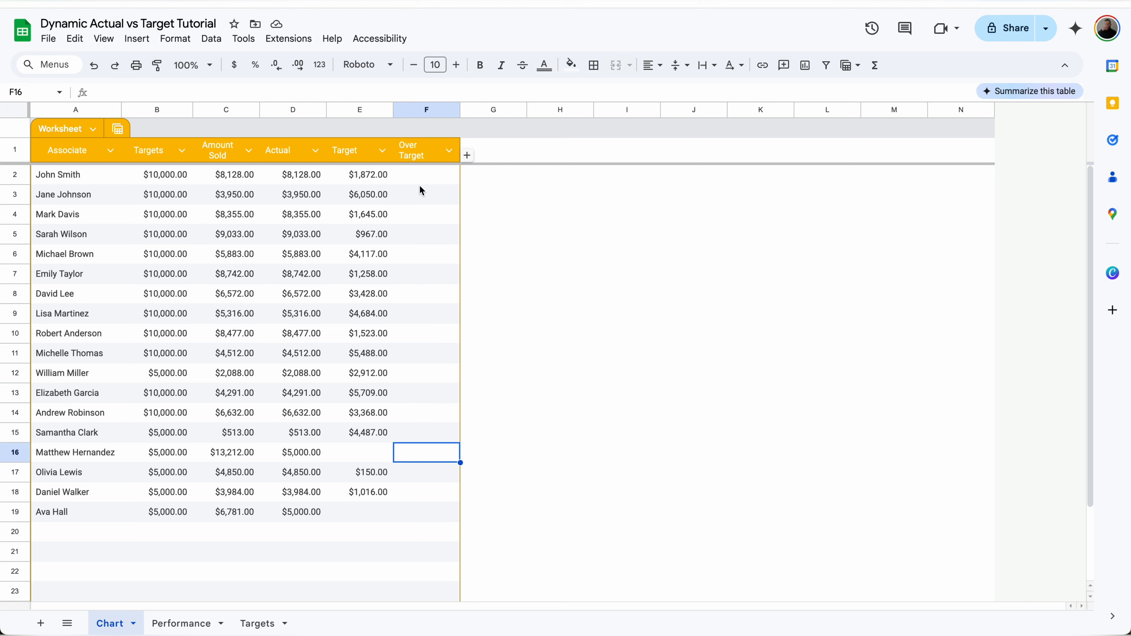
left_click(423, 178)
type("=IF(")
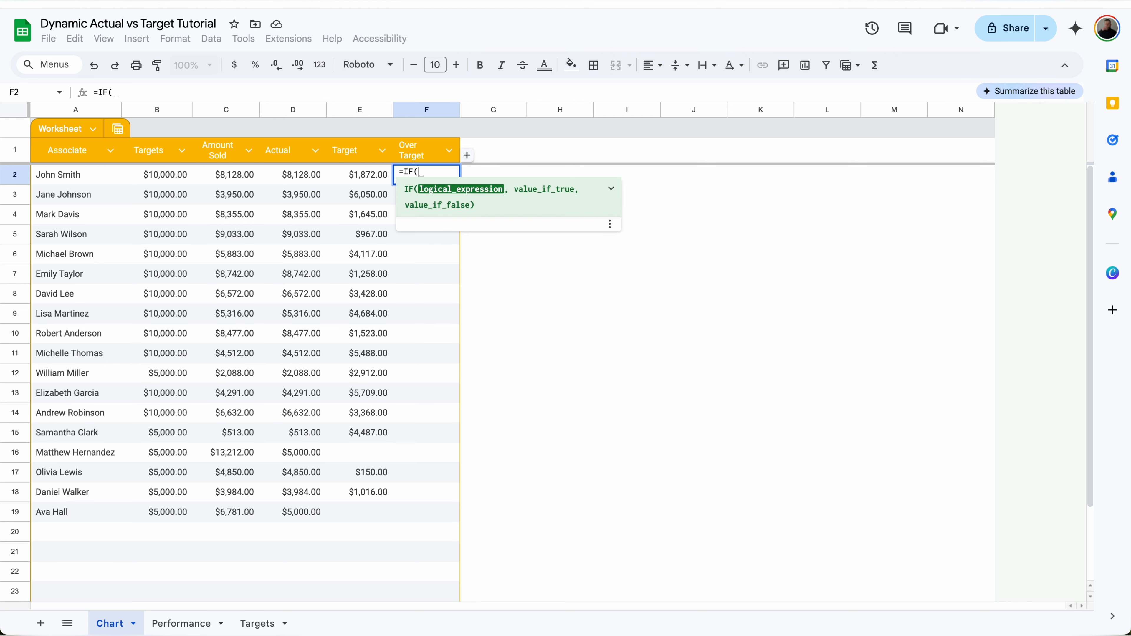
type("C2<=B2,,")
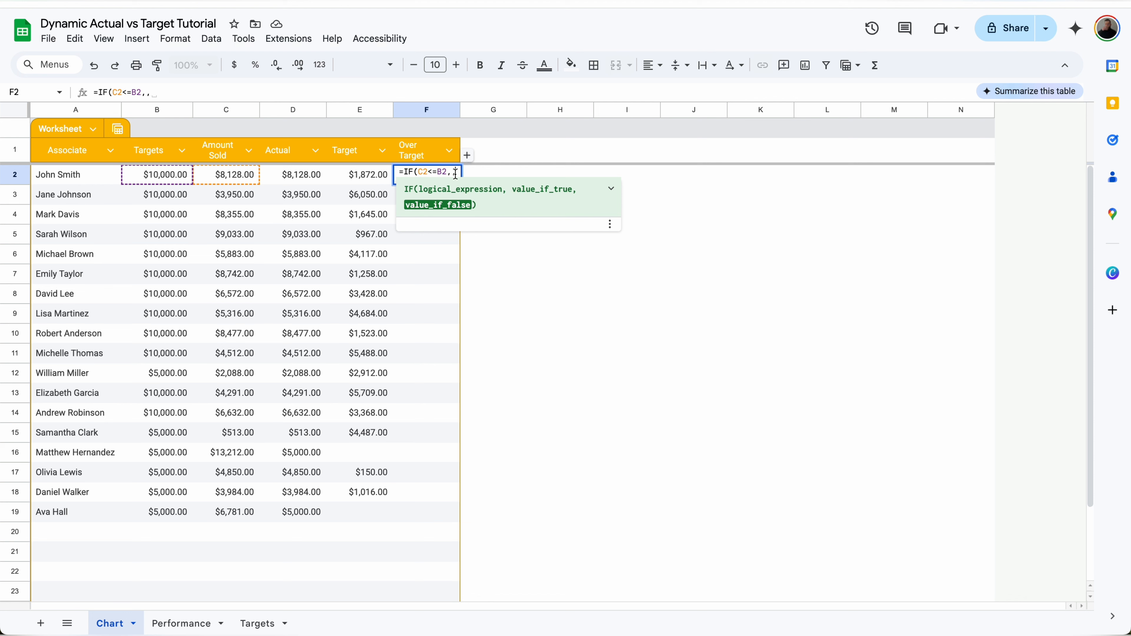
type("C2-B")
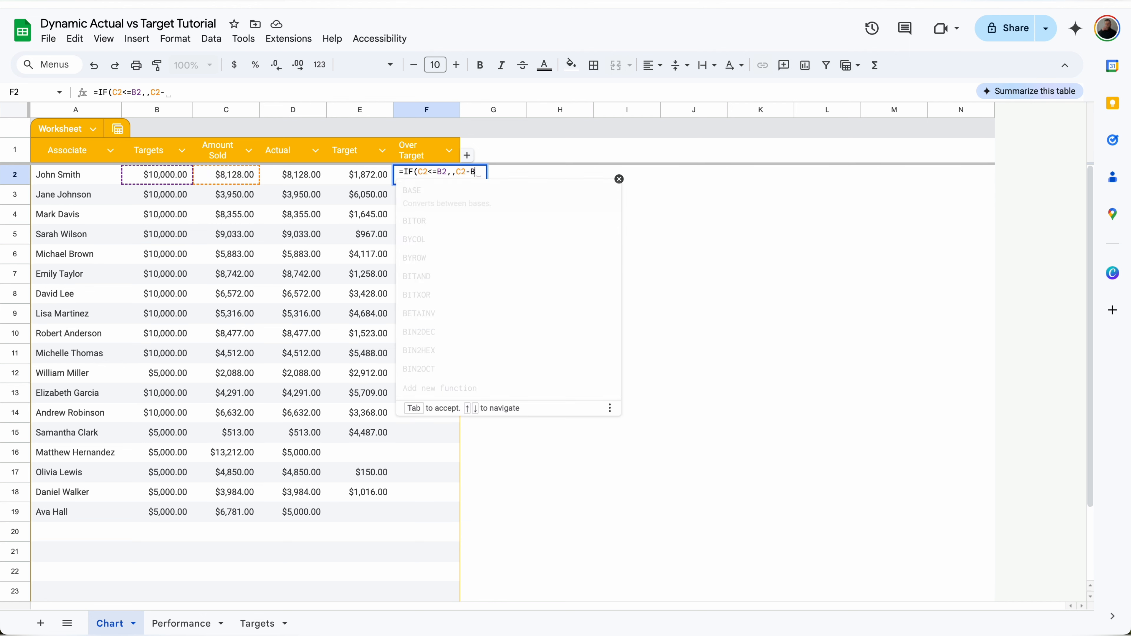
type("2)")
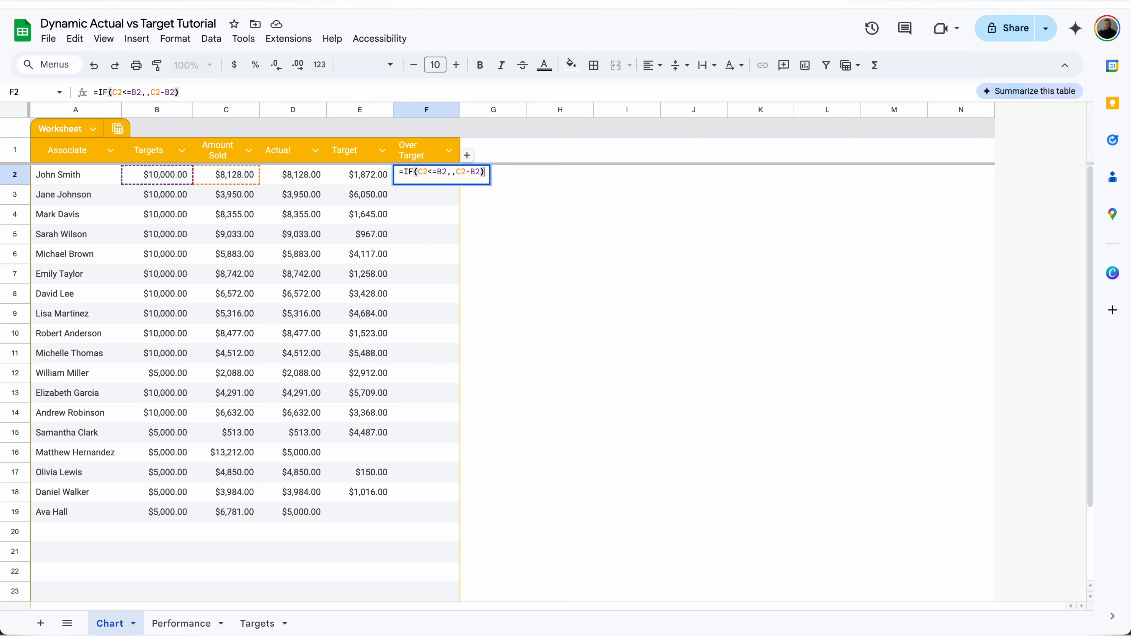
key("Return")
Fill the Over Target formula from F2 down to row 19 and check the copied formula in F16
left_click(444, 180)
left_click(437, 426)
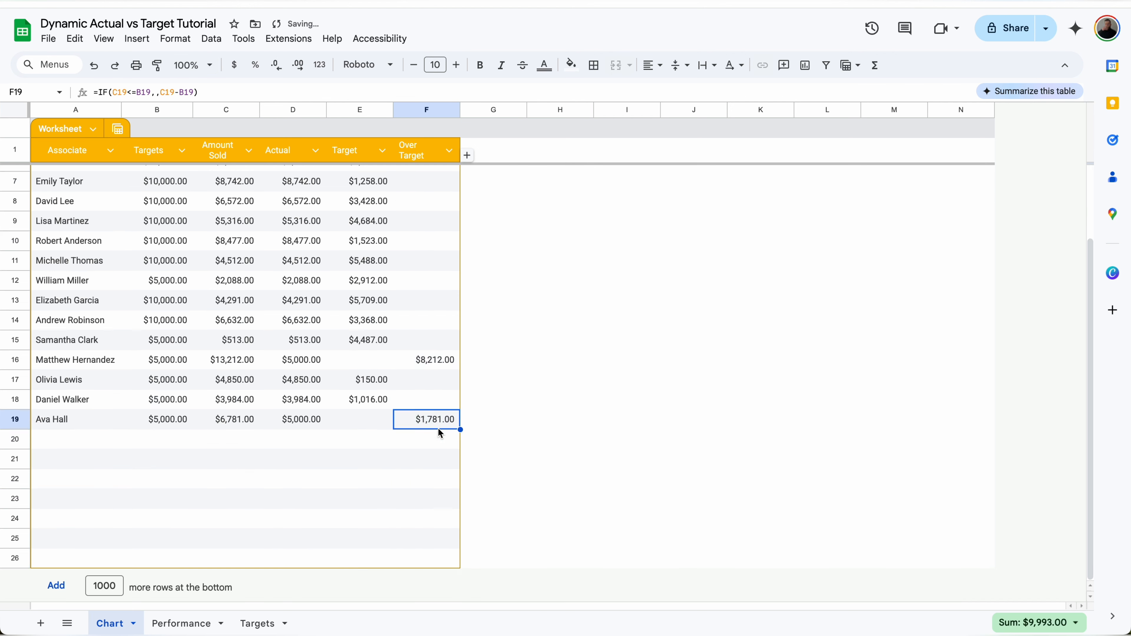
scroll(437, 428, "up", 2)
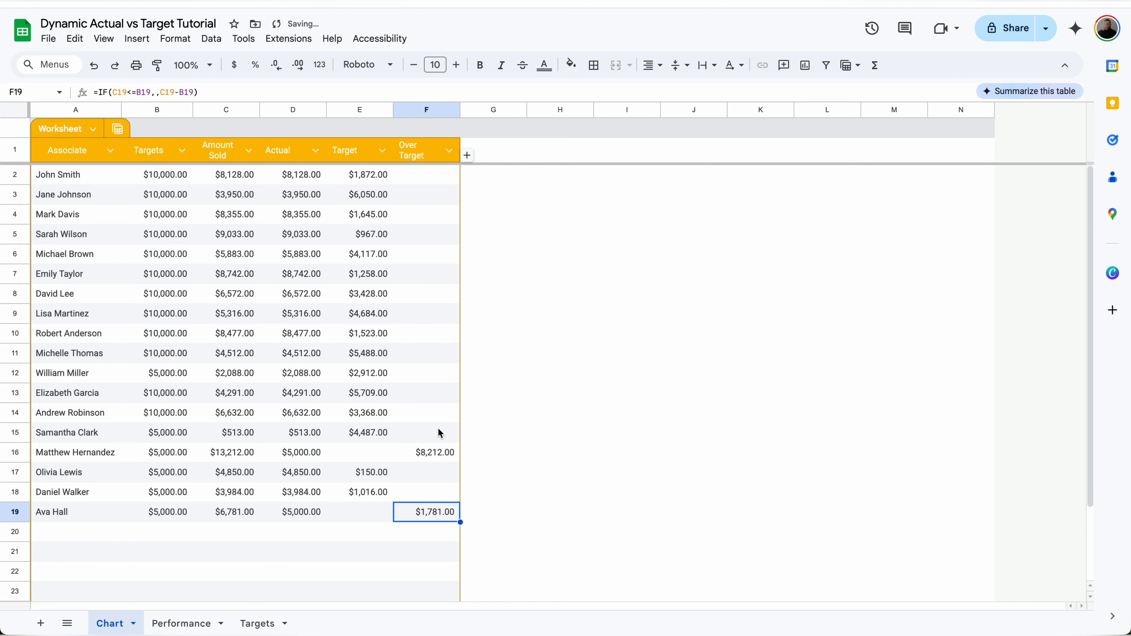
left_click(432, 456)
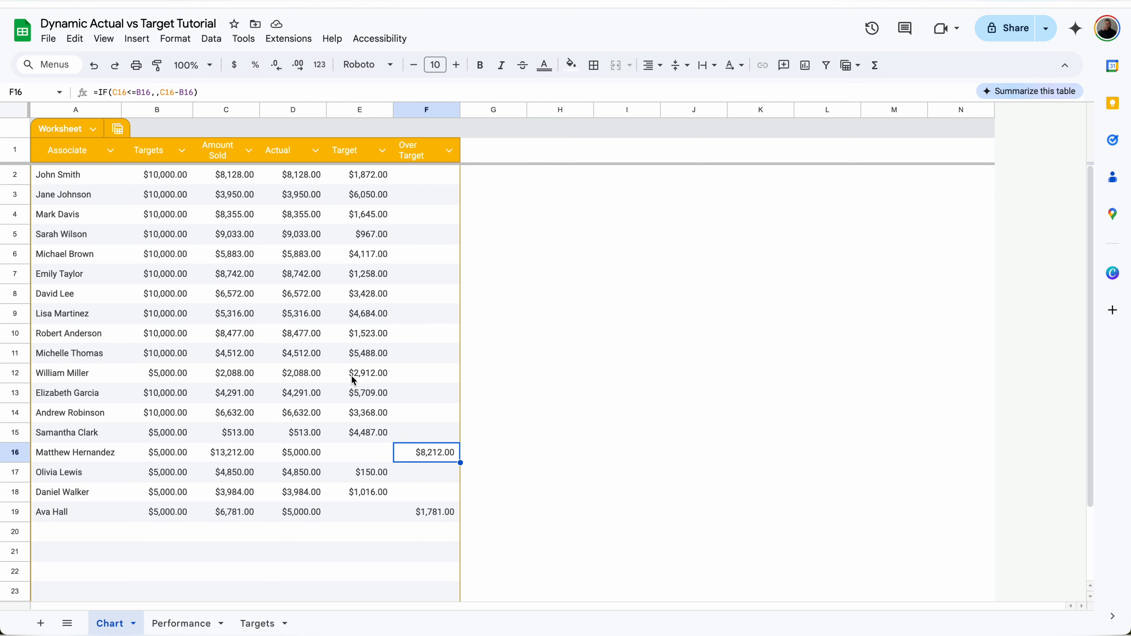
Insert a chart from columns A through F and make it a stacked bar chart
left_click(409, 194)
left_click_drag(430, 111, 59, 104)
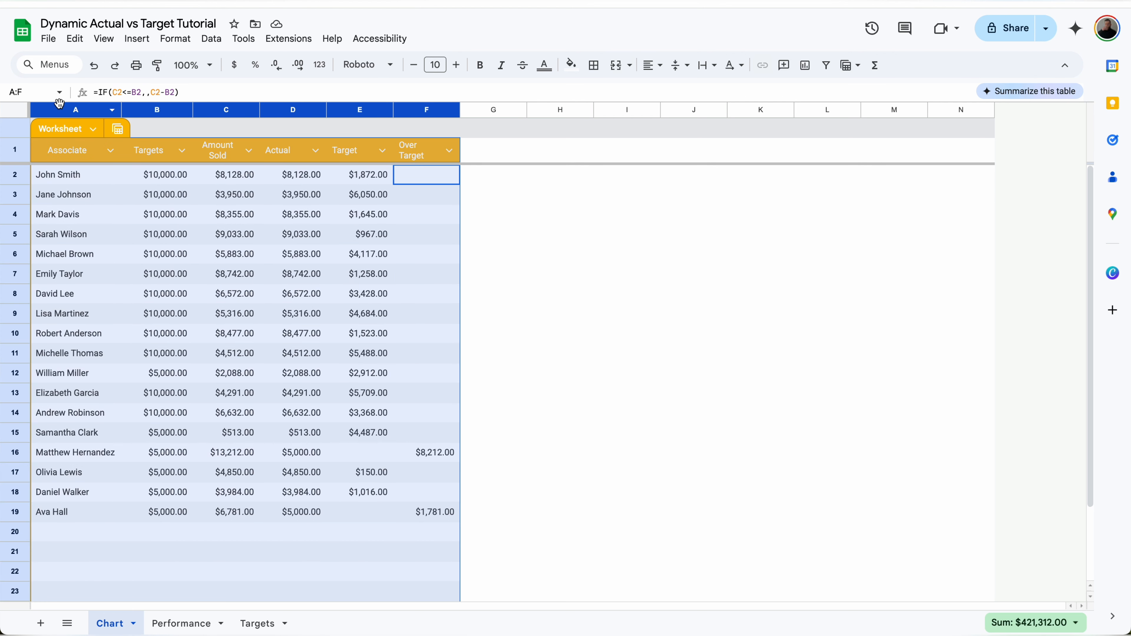
left_click(133, 45)
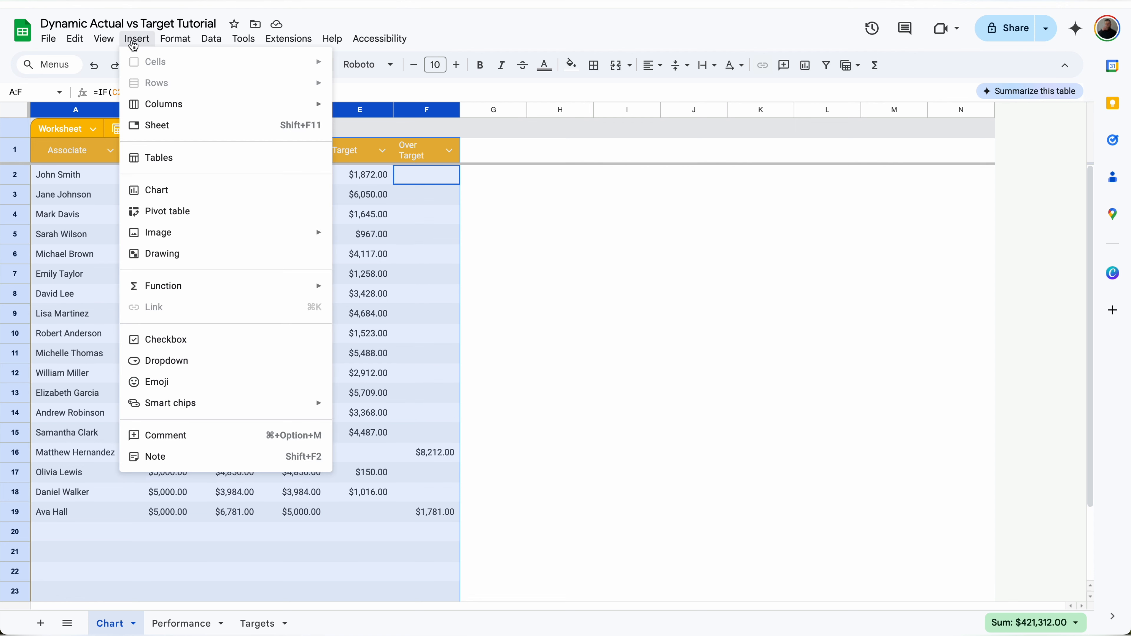
left_click(168, 189)
left_click(973, 154)
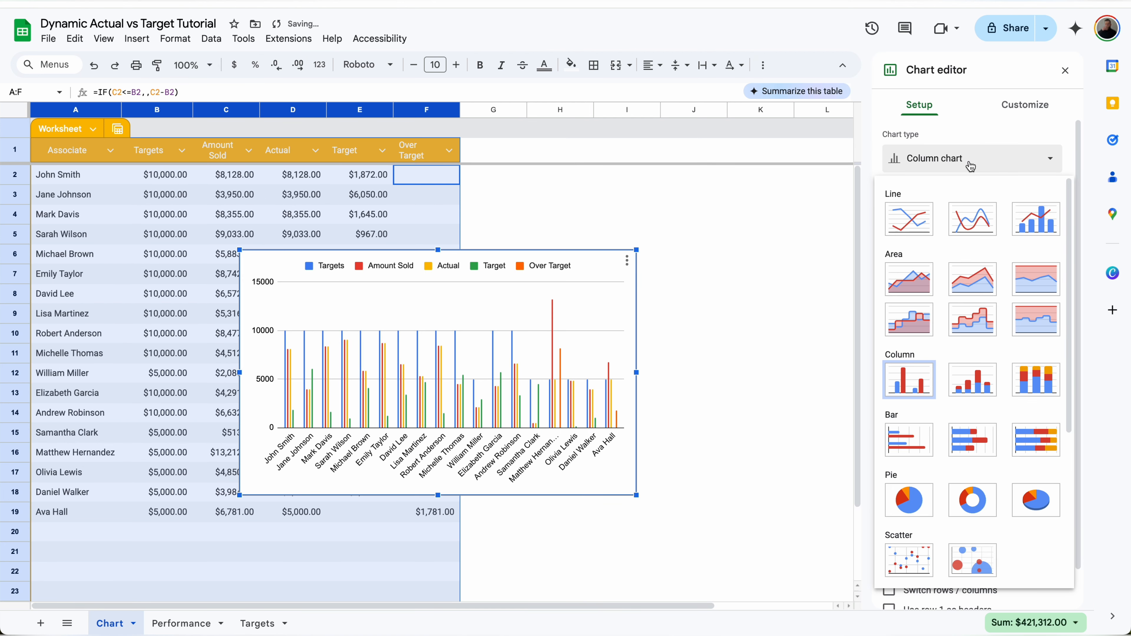
left_click(973, 447)
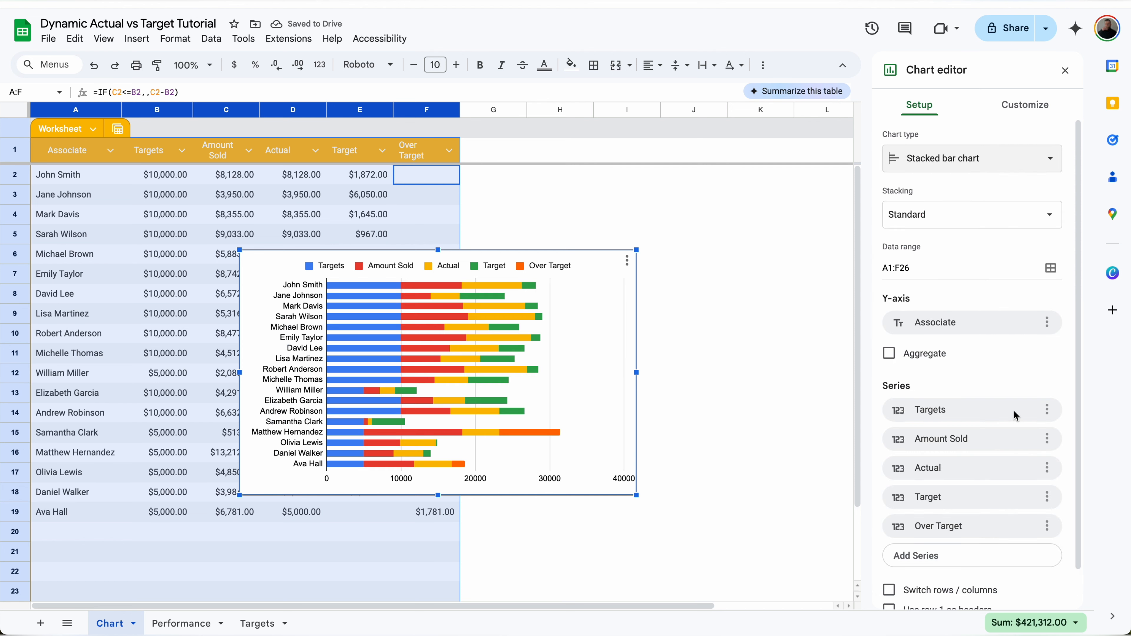
Remove the Targets and Amount Sold series from the chart
left_click(1047, 409)
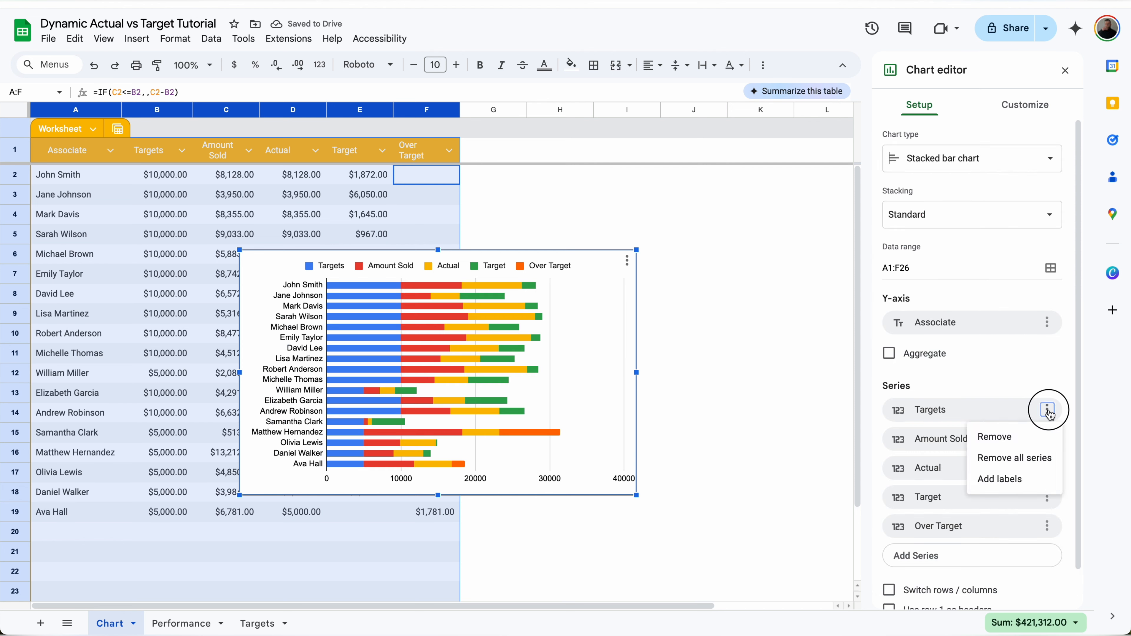
left_click(1026, 446)
left_click(1047, 410)
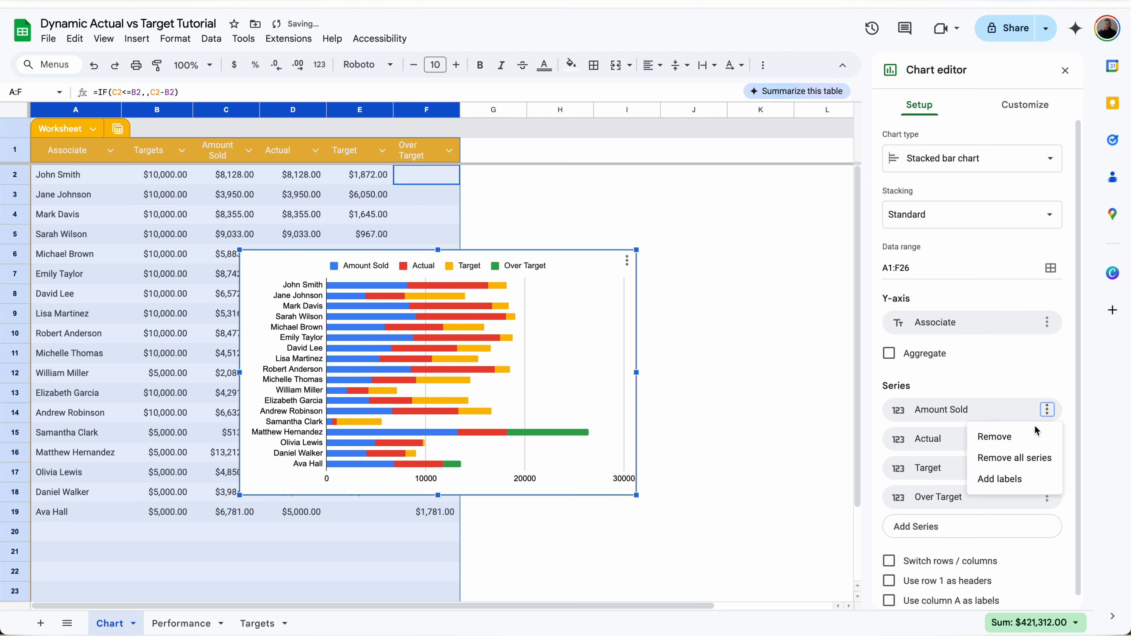
left_click(1034, 436)
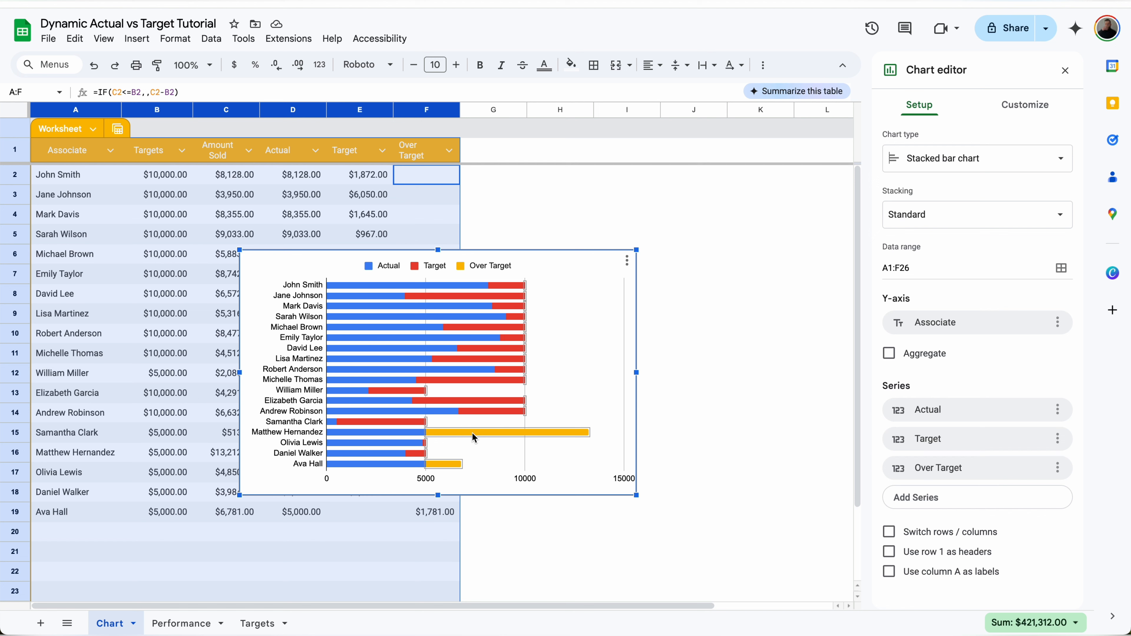
Set the fill color of the chart's Actual series to green
left_click(1009, 117)
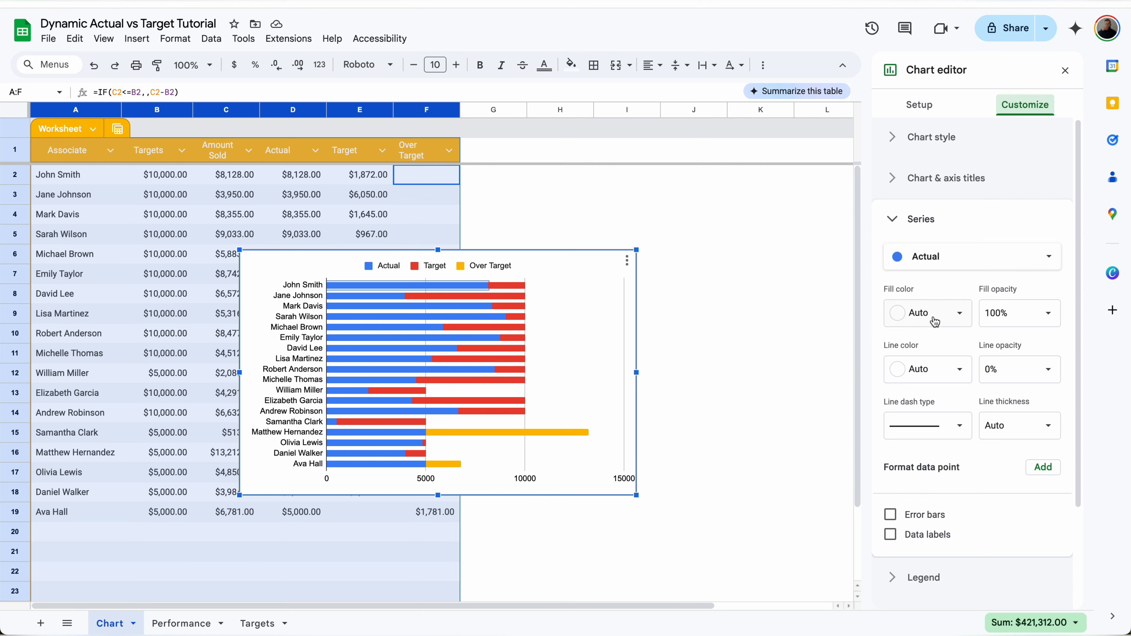
left_click(945, 313)
left_click(957, 436)
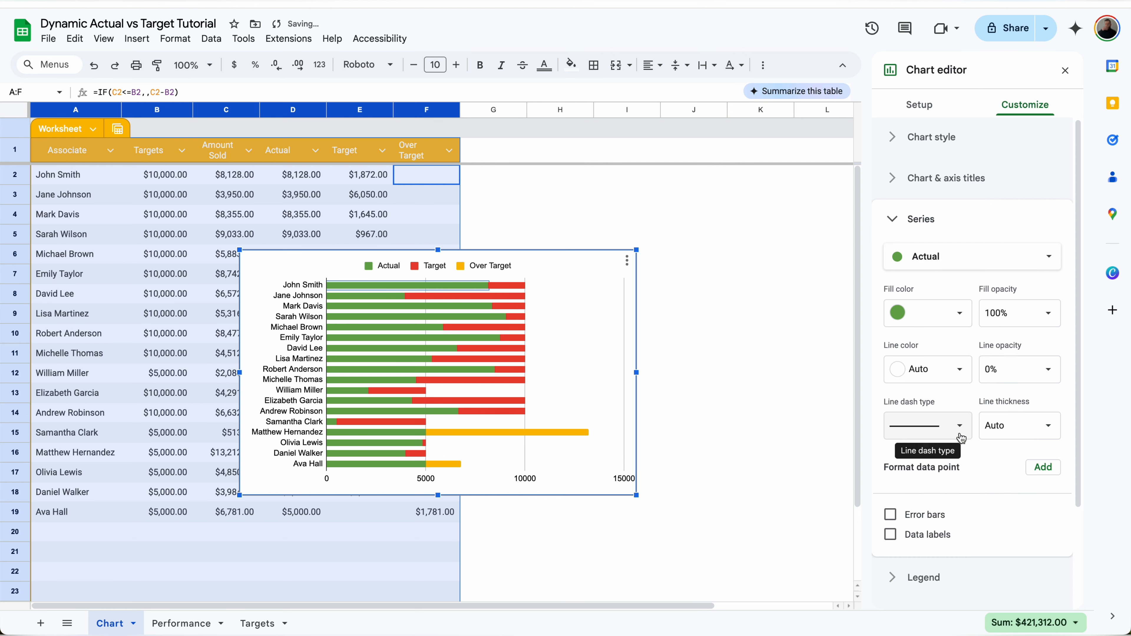
Give the chart's Target series a light gray fill with 50% opacity
left_click(984, 264)
left_click(948, 278)
left_click(943, 314)
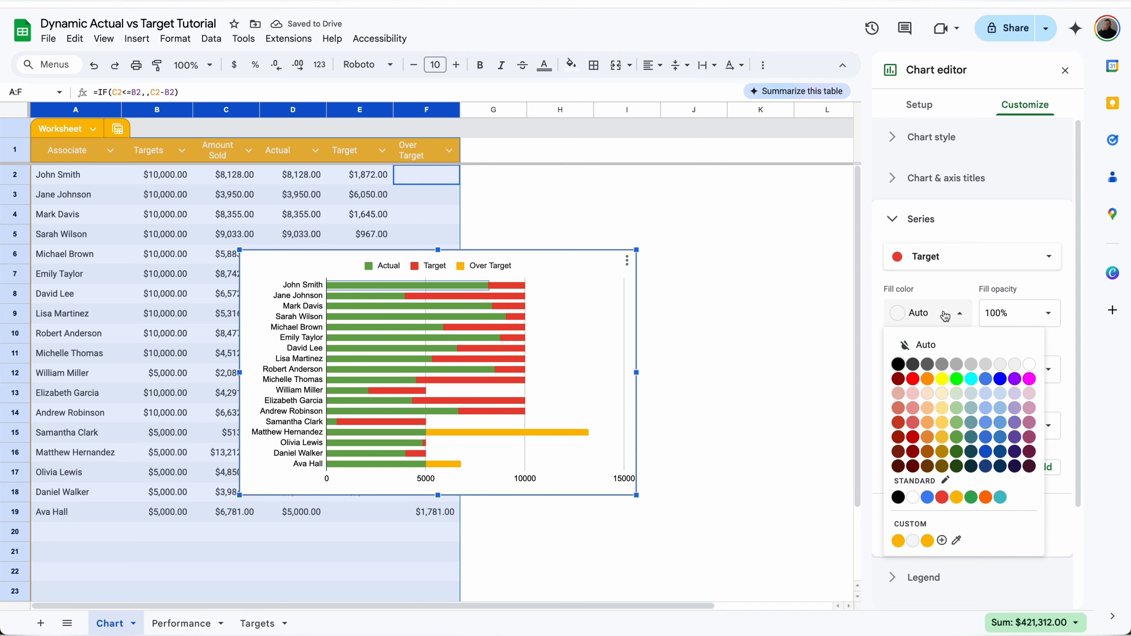
left_click(969, 361)
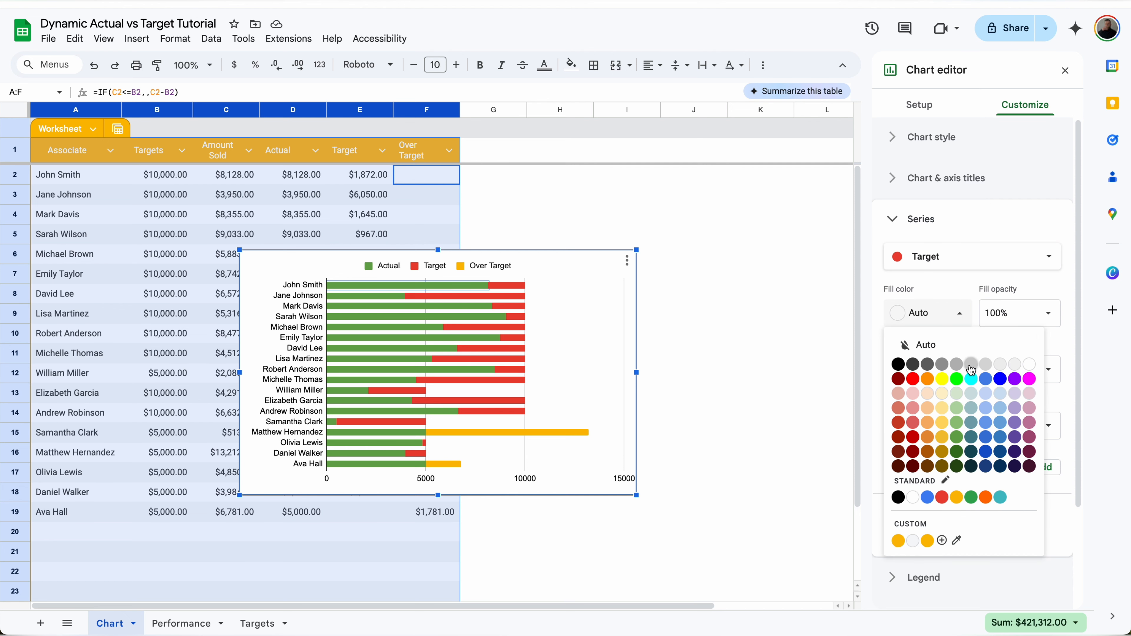
left_click(1032, 312)
left_click(1017, 405)
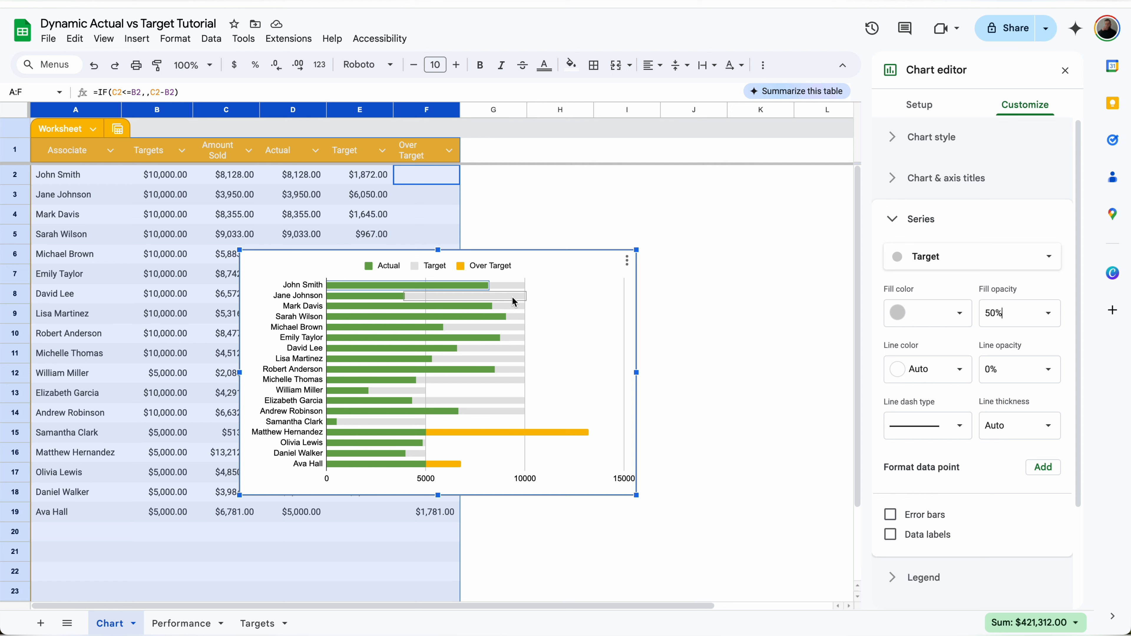
Set the fill color of the chart's Over Target series to blue
left_click(947, 262)
left_click(940, 278)
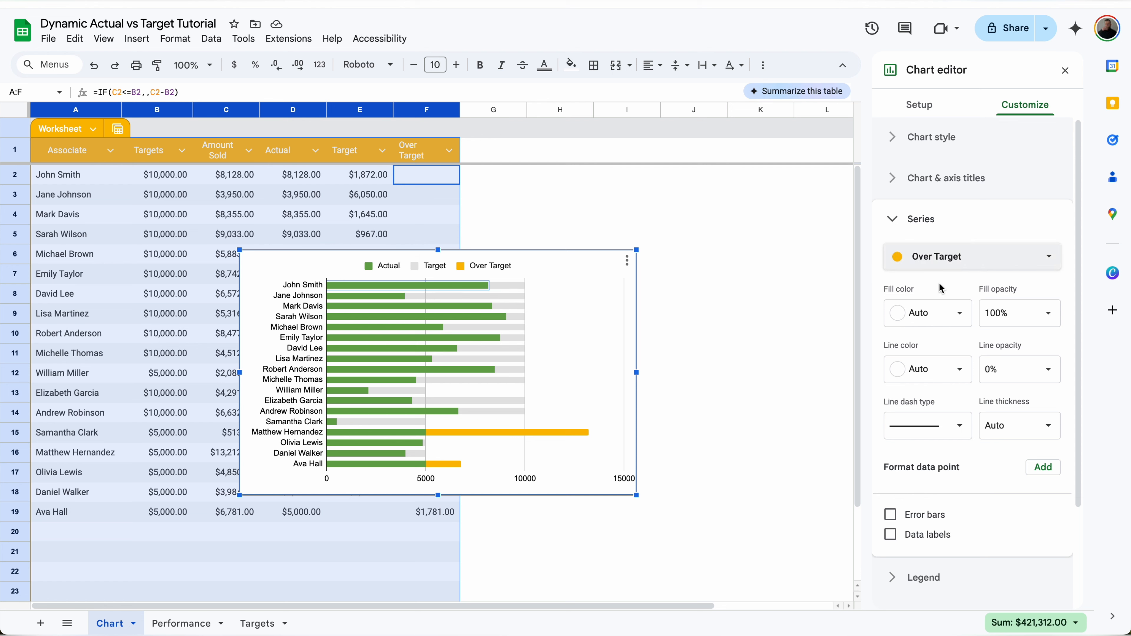
left_click(949, 314)
left_click(990, 429)
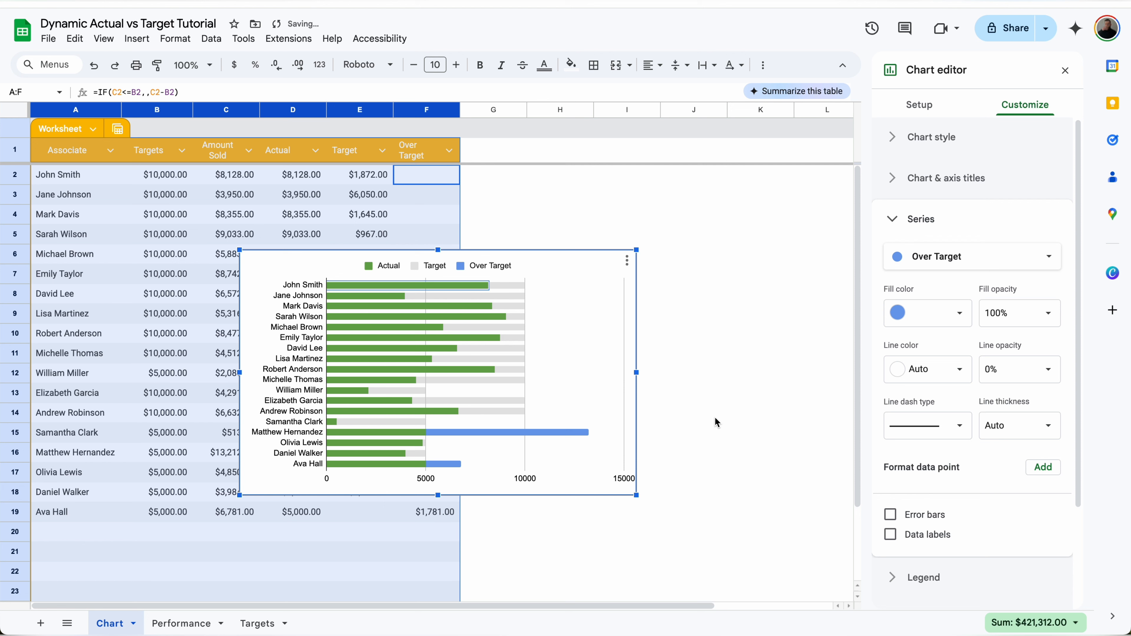
Title the chart "Actual vs Target" and make the title centered and bold
left_click(970, 179)
left_click(917, 270)
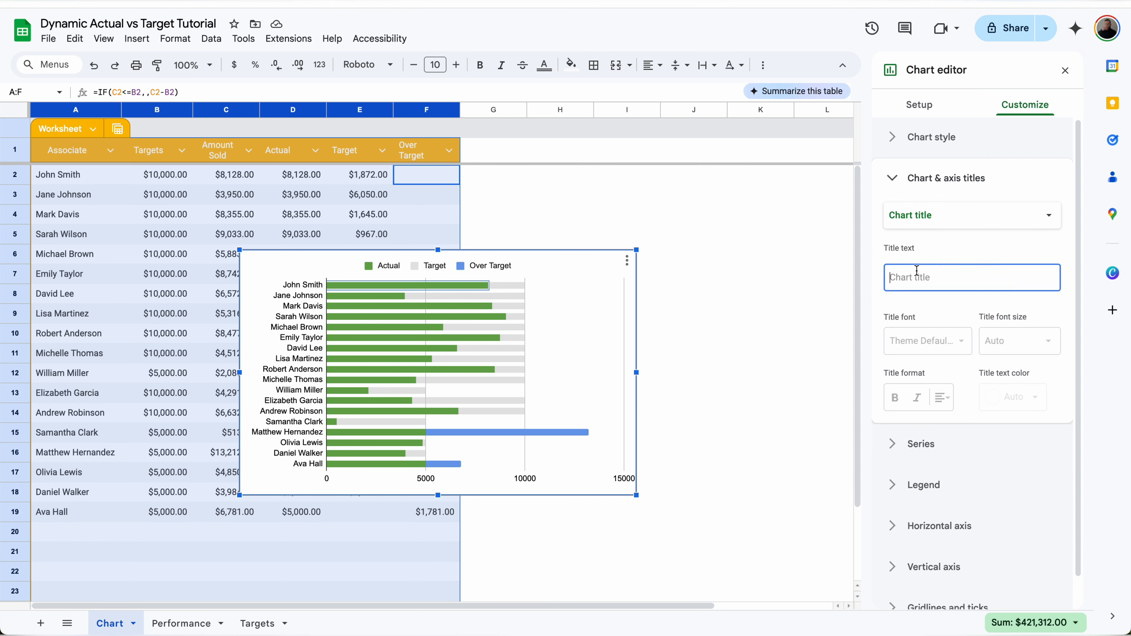
type("Ac")
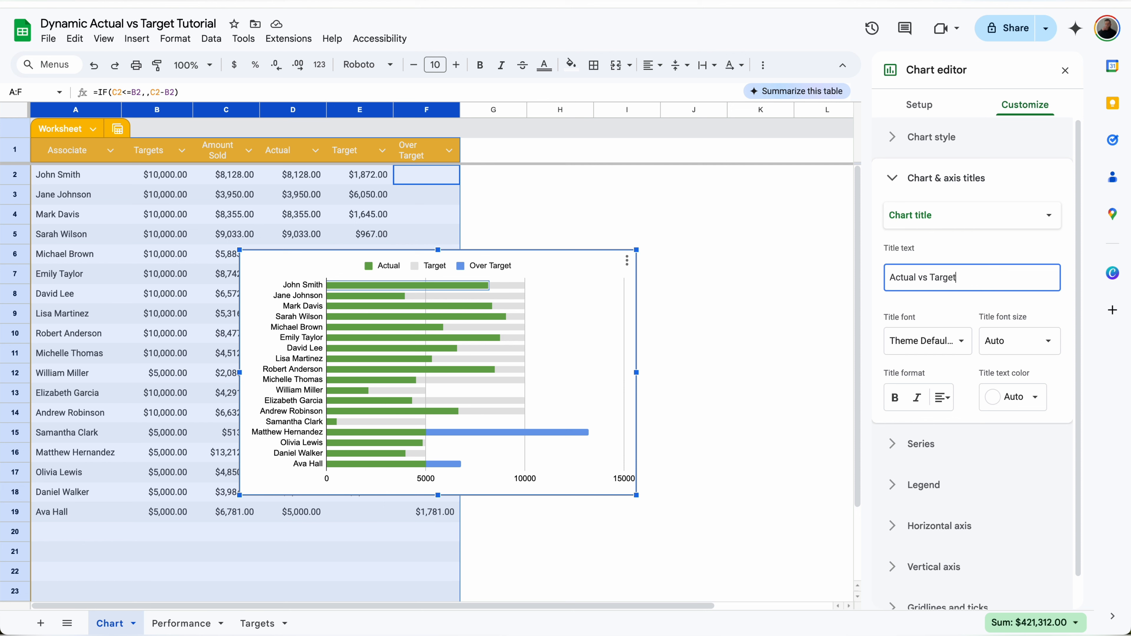
type("tual vs Target")
left_click(943, 398)
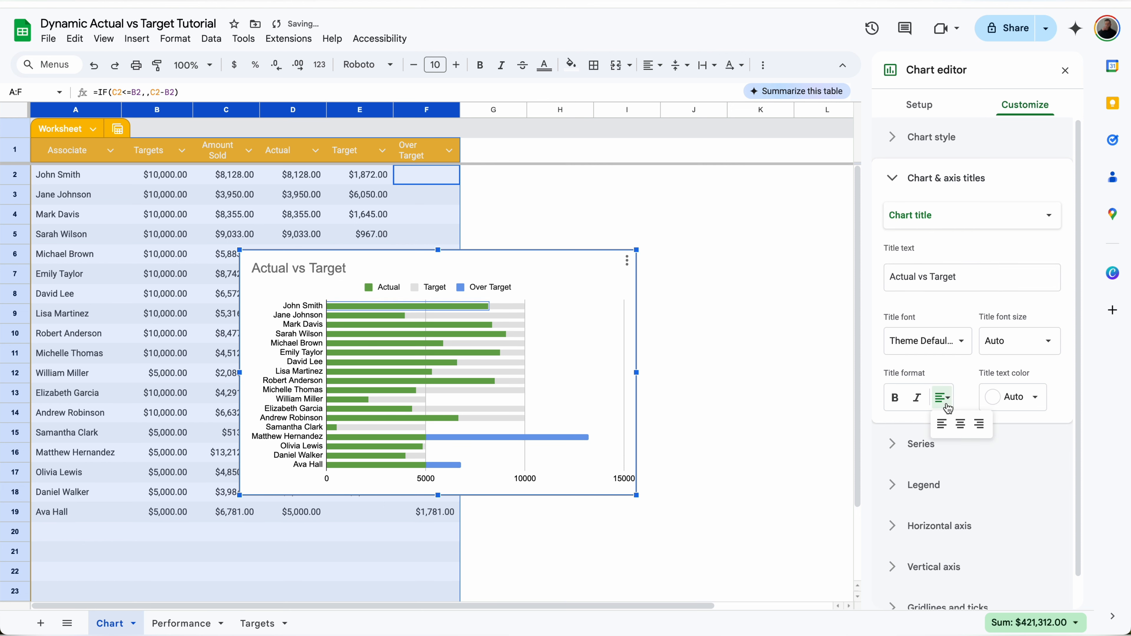
left_click(957, 424)
left_click(895, 398)
Set the horizontal axis title to "Amount Sold" and the vertical axis title to "Associate"
left_click(952, 225)
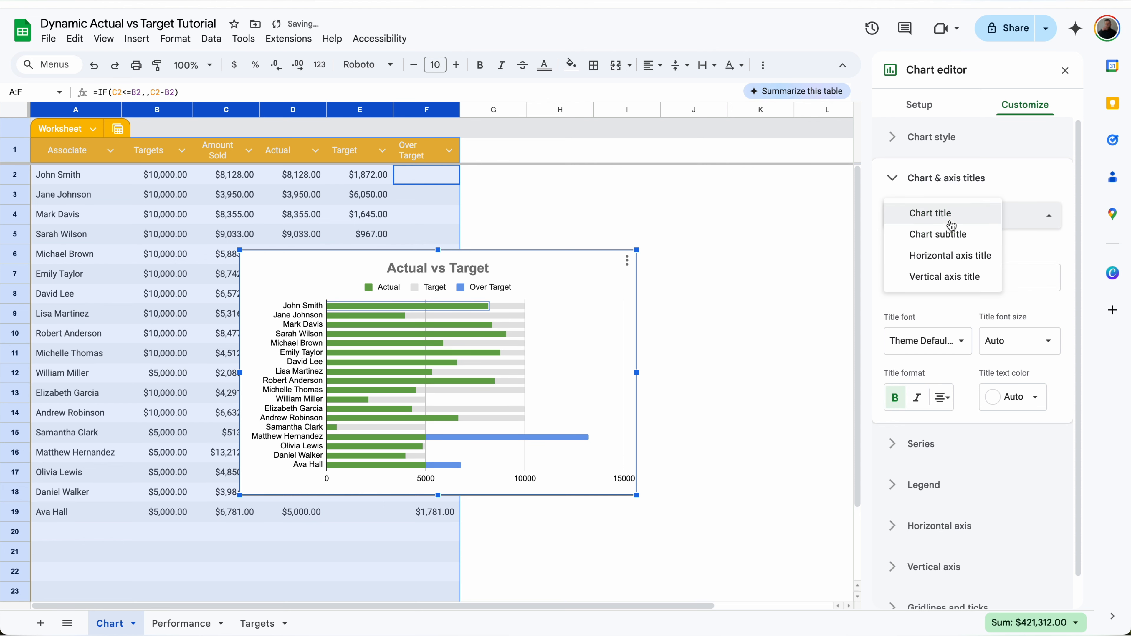
left_click(940, 255)
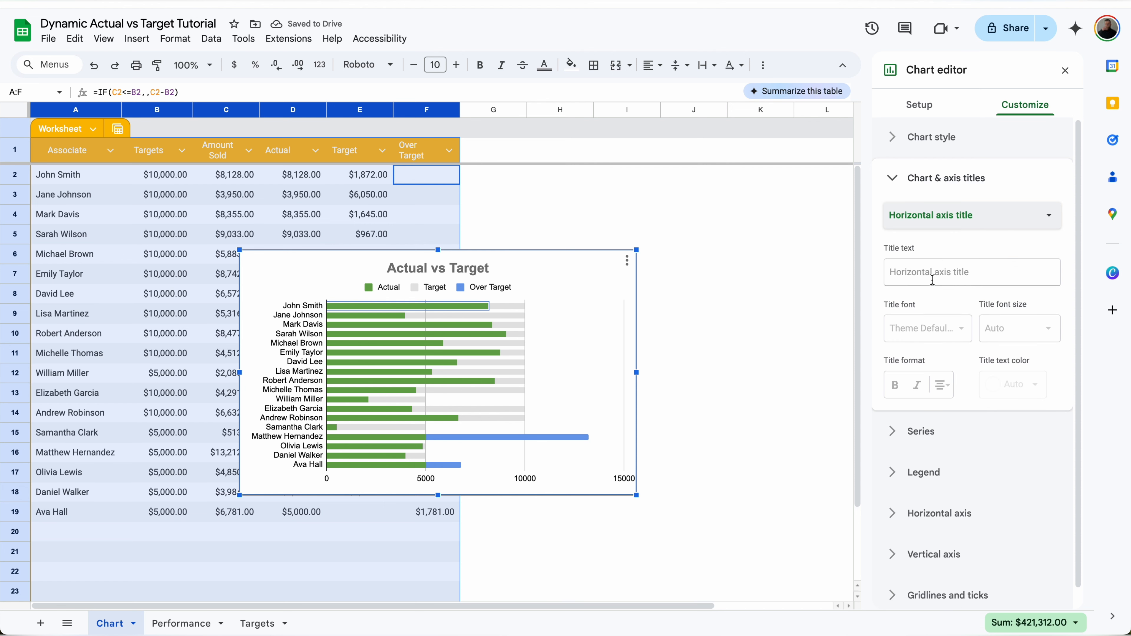
left_click(932, 279)
type("Amount Sold")
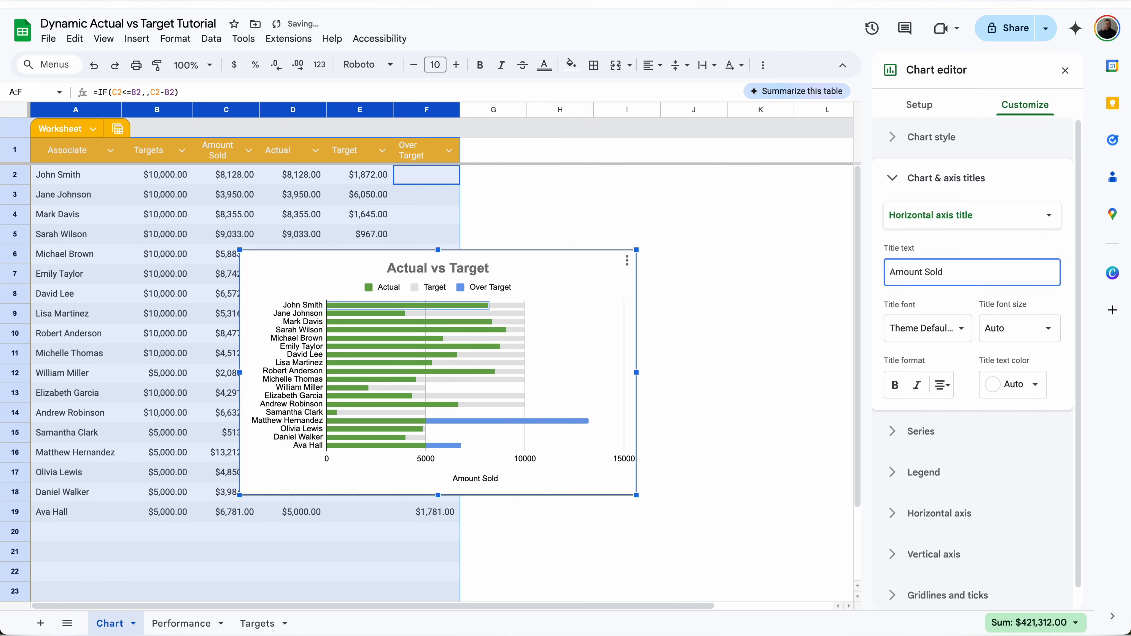
left_click(1001, 221)
left_click(971, 235)
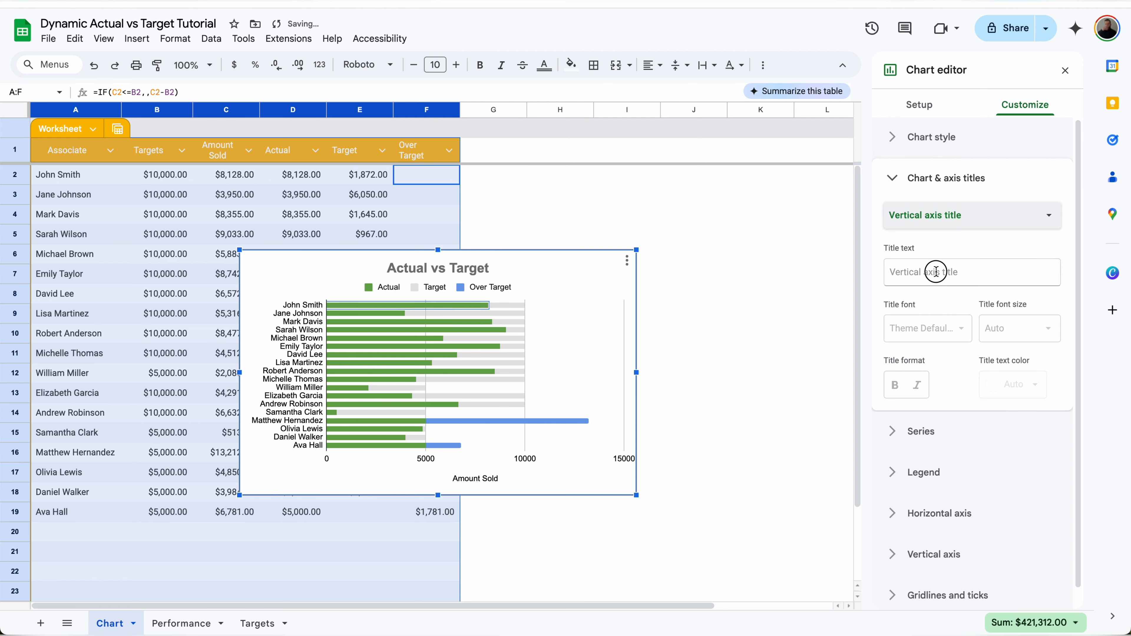
left_click(939, 271)
type("Associagte")
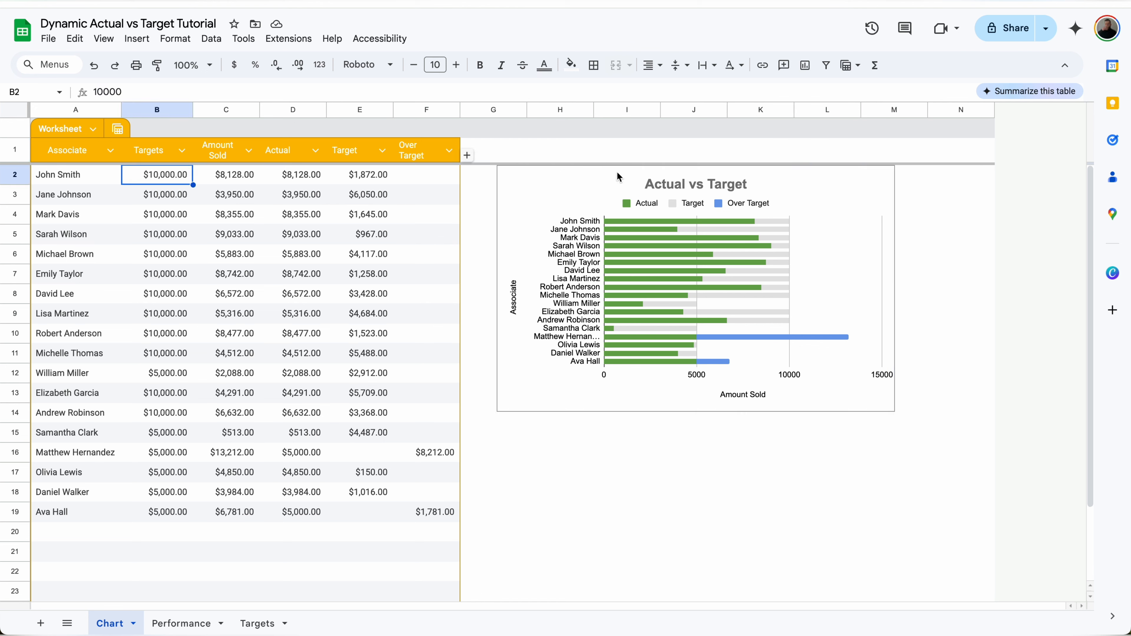
Insert a dropdown in cell H1 above the chart and set its criteria to Dropdown (from a range)
left_click(564, 149)
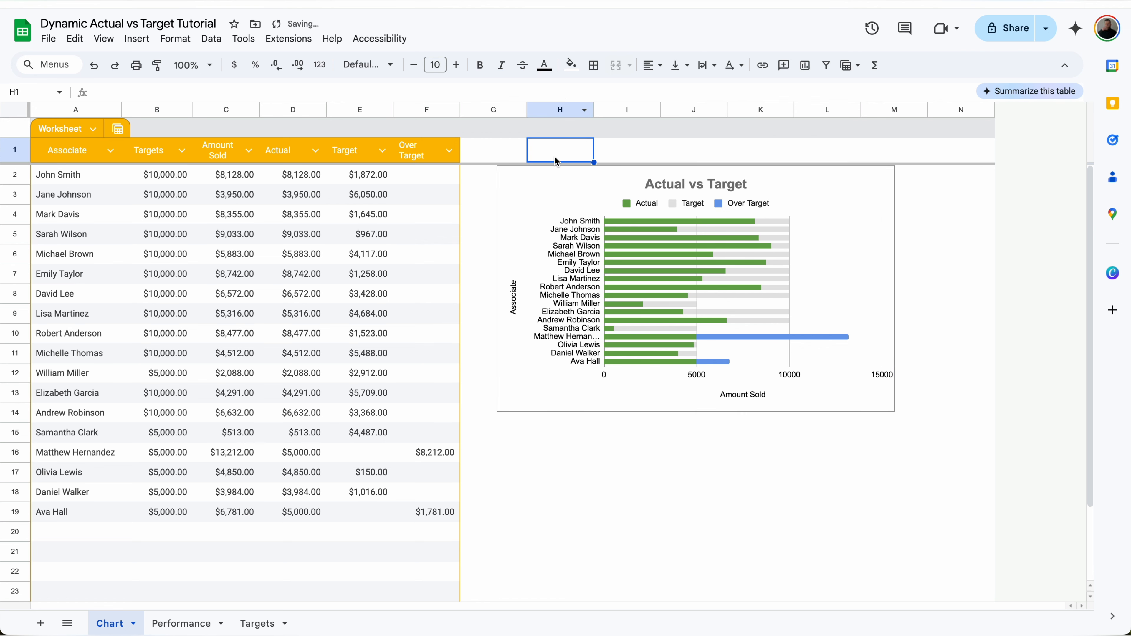
left_click(136, 38)
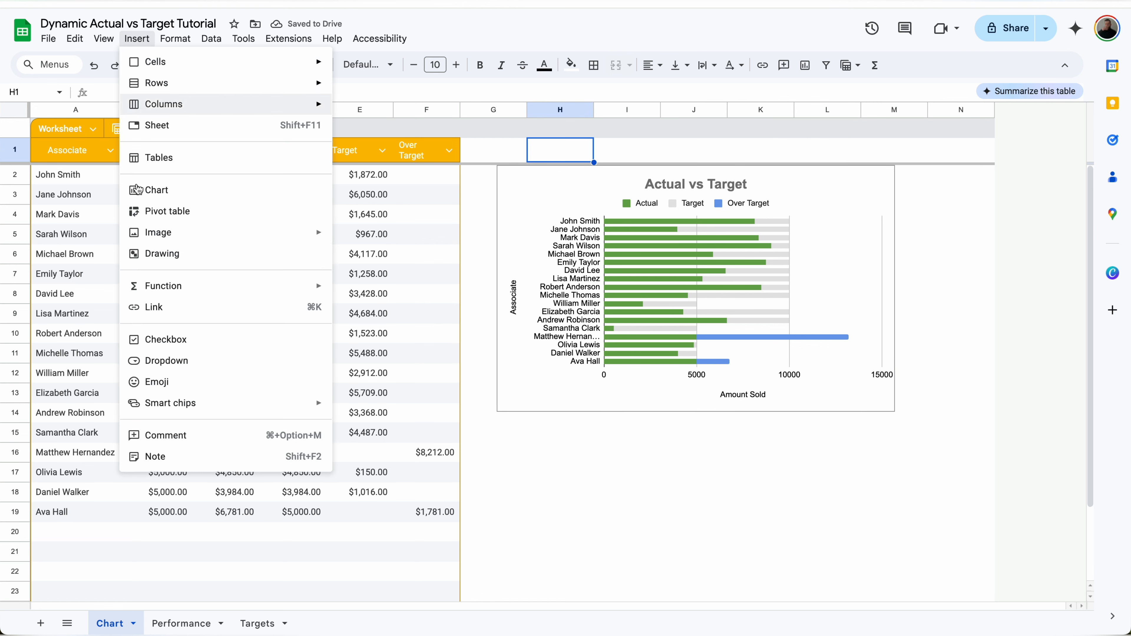
left_click(171, 361)
left_click(970, 187)
left_click(976, 204)
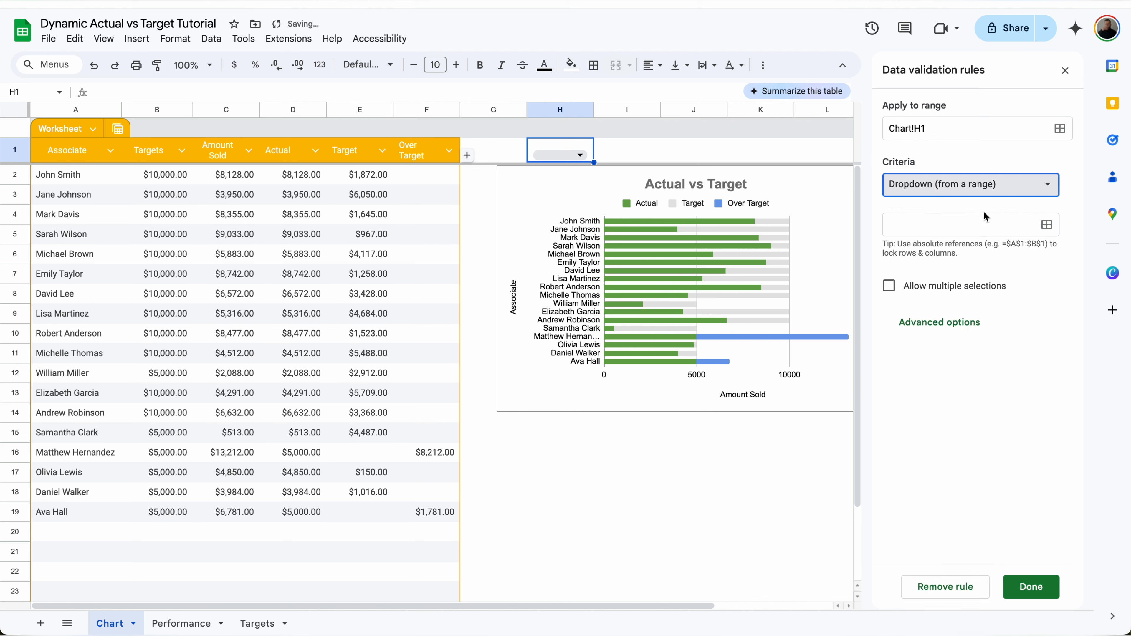
Use the Q1 to Q4 headers in Targets!B1:E1 as the dropdown's source range and save the rule
left_click(1046, 222)
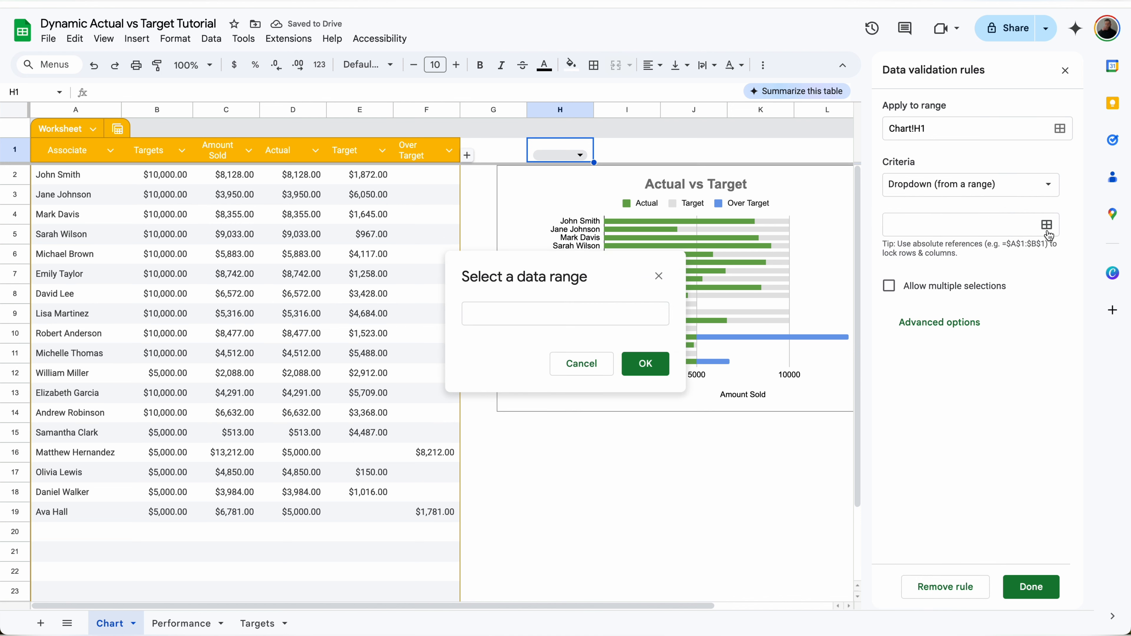
left_click(560, 320)
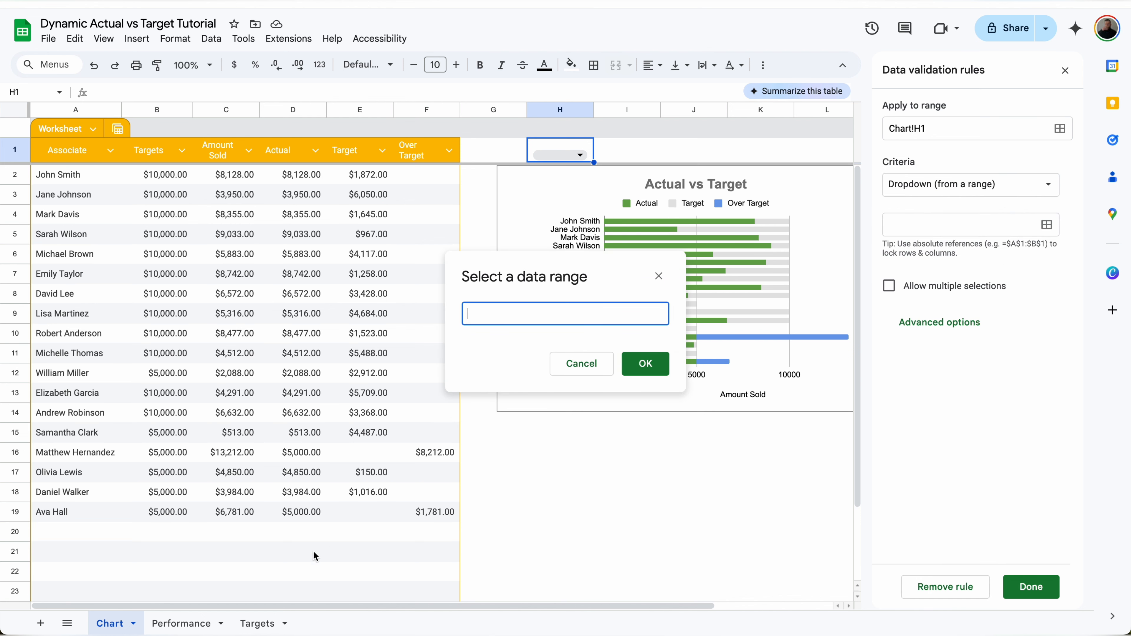
left_click(260, 624)
left_click_drag(332, 157, 134, 152)
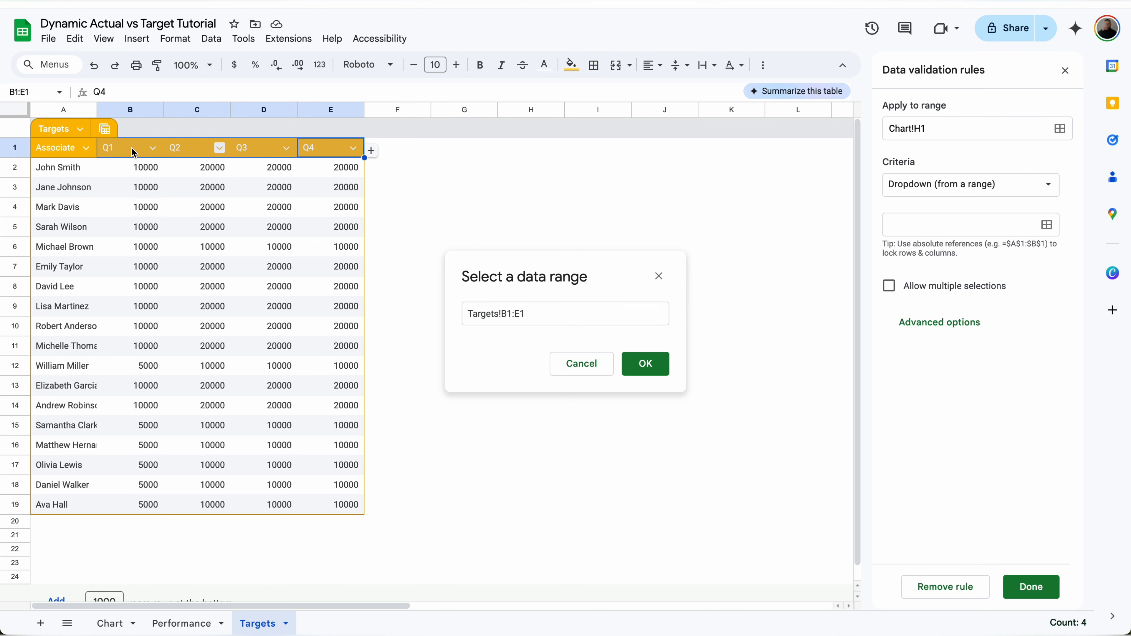
left_click(653, 365)
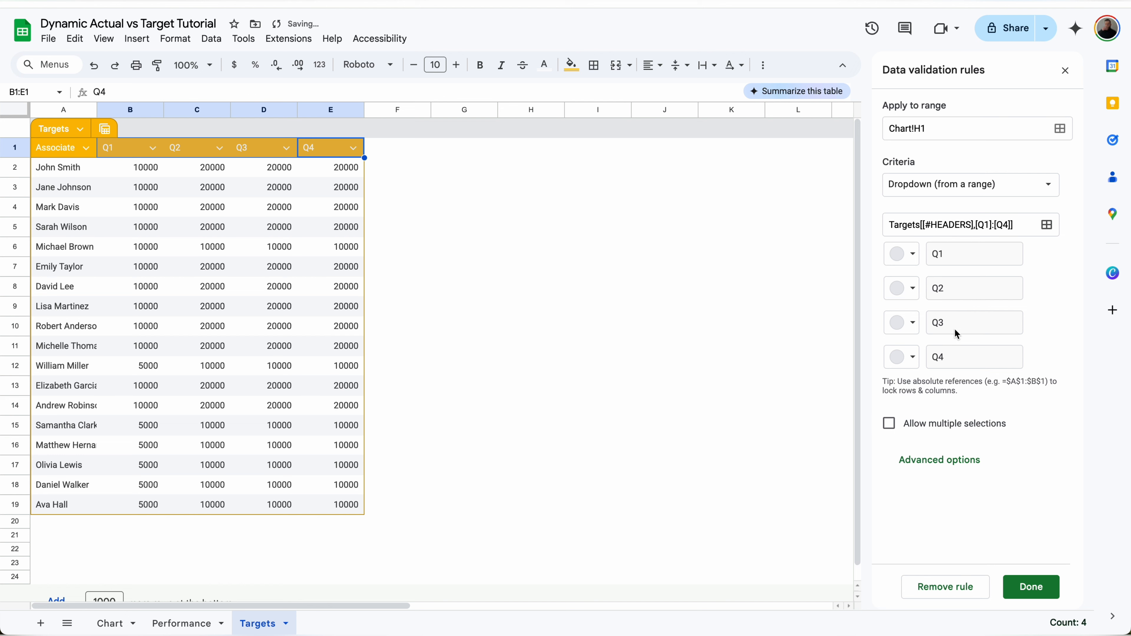
left_click(1030, 587)
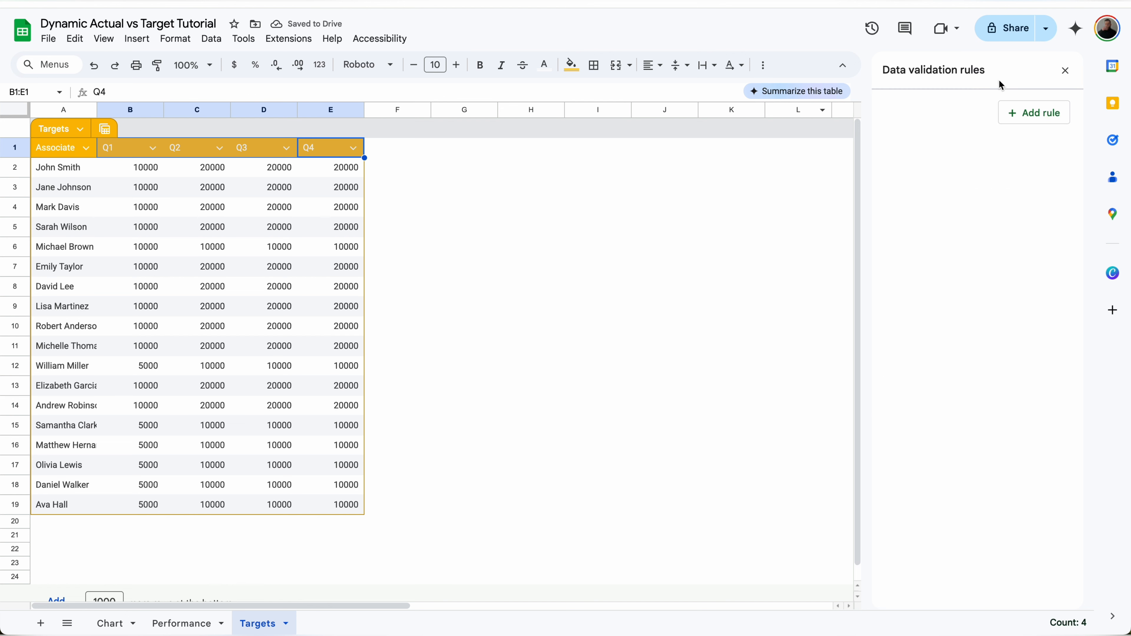
left_click(1064, 70)
left_click(396, 171)
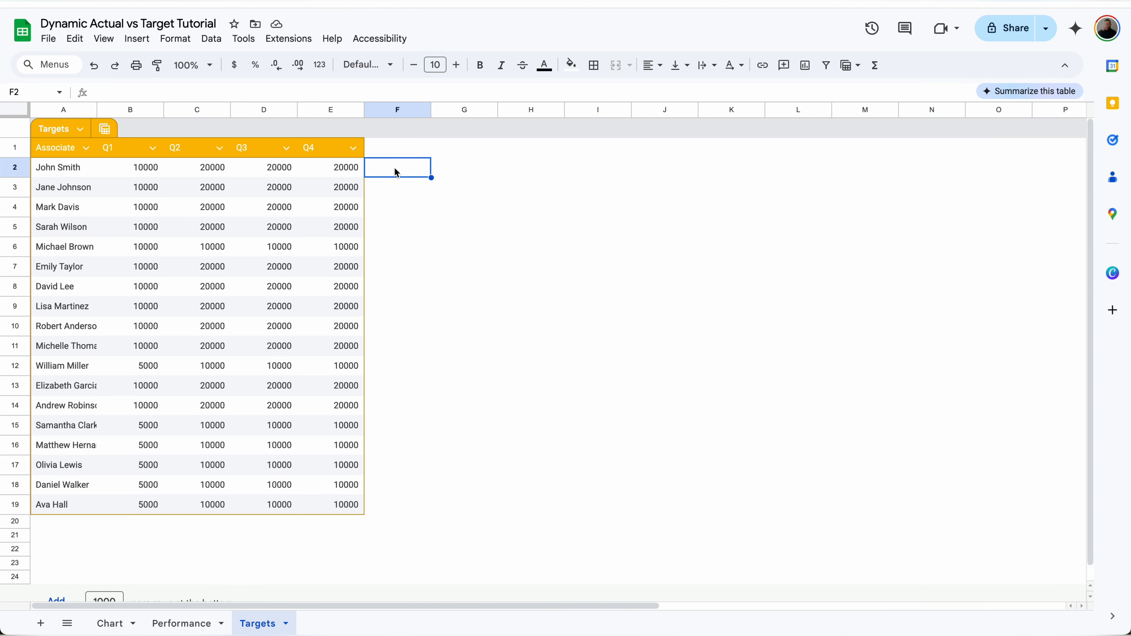
left_click(390, 150)
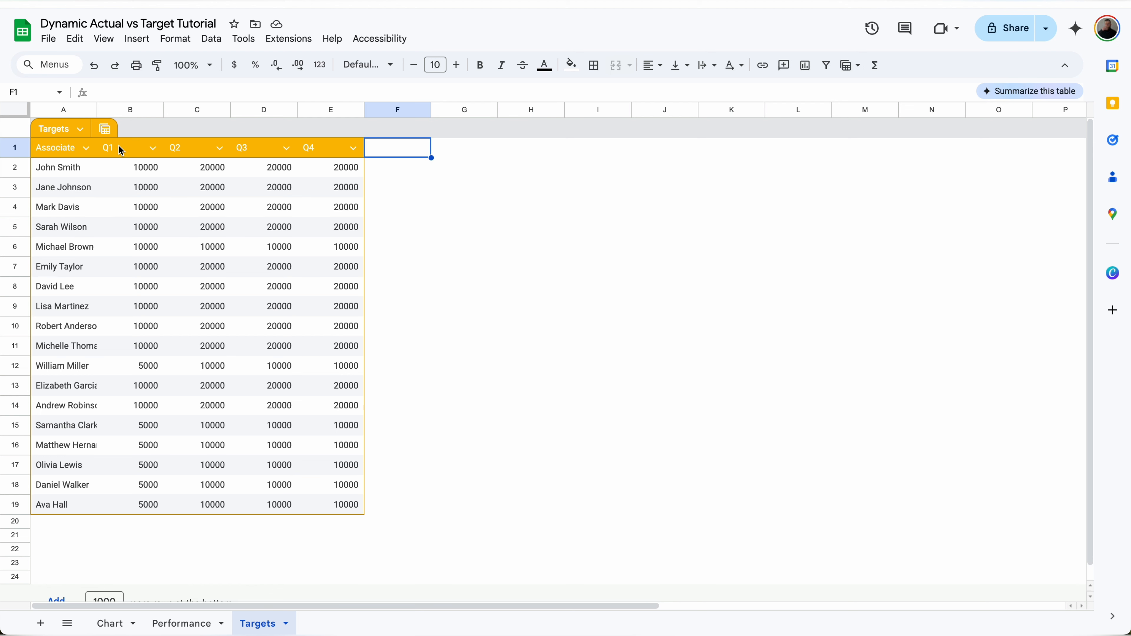
left_click(569, 154)
left_click(561, 153)
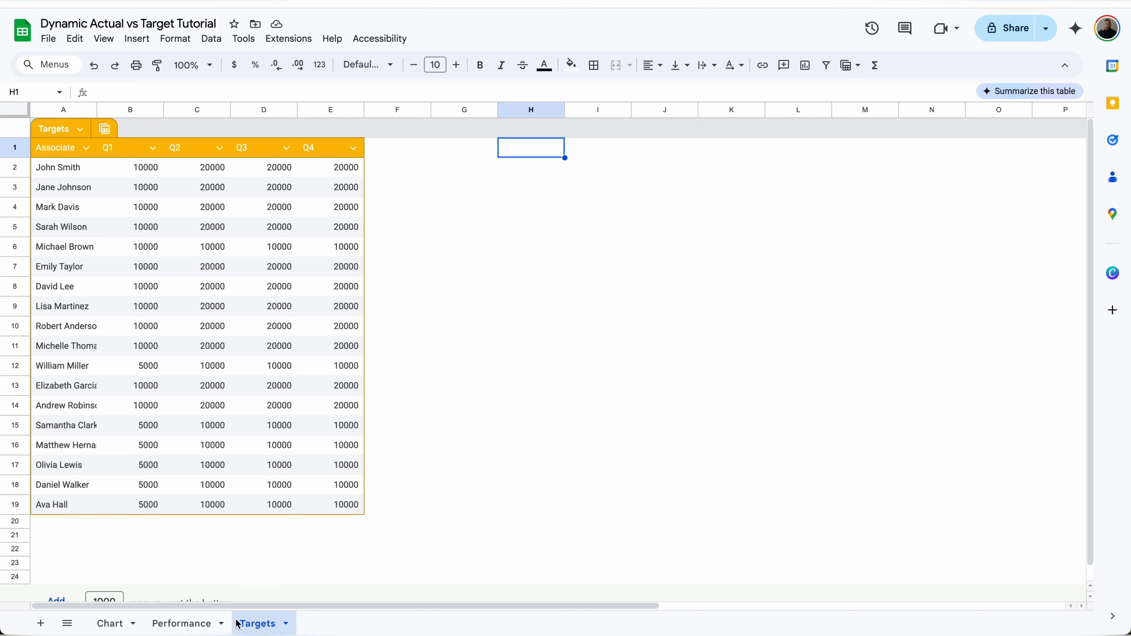
Choose Q1 in the H1 dropdown on the Chart sheet
left_click(105, 623)
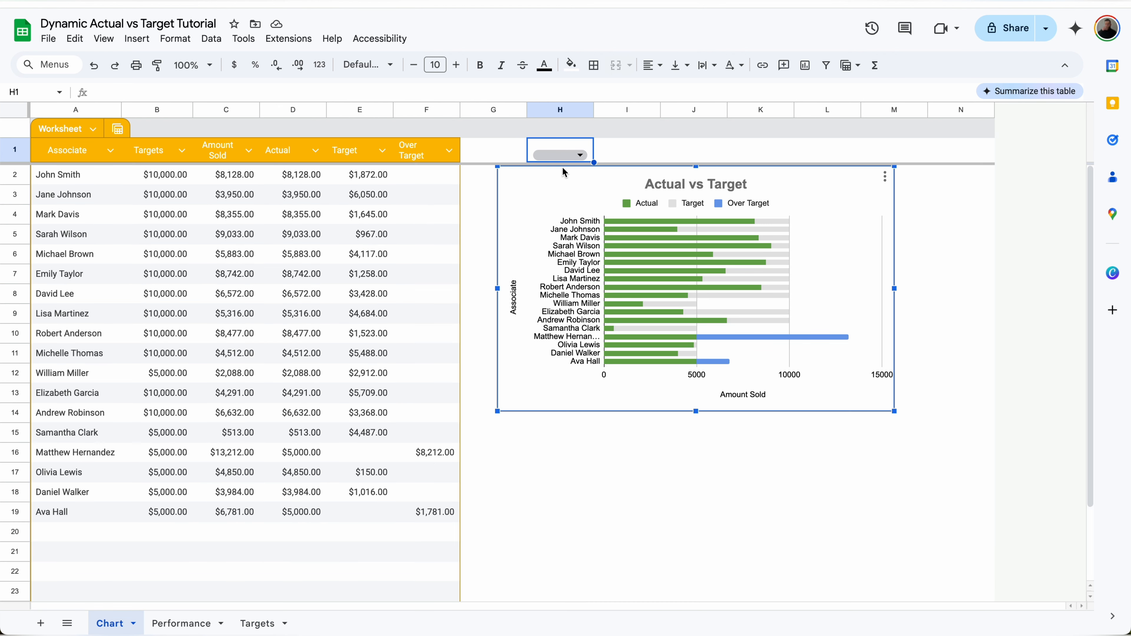
left_click(579, 155)
left_click(551, 178)
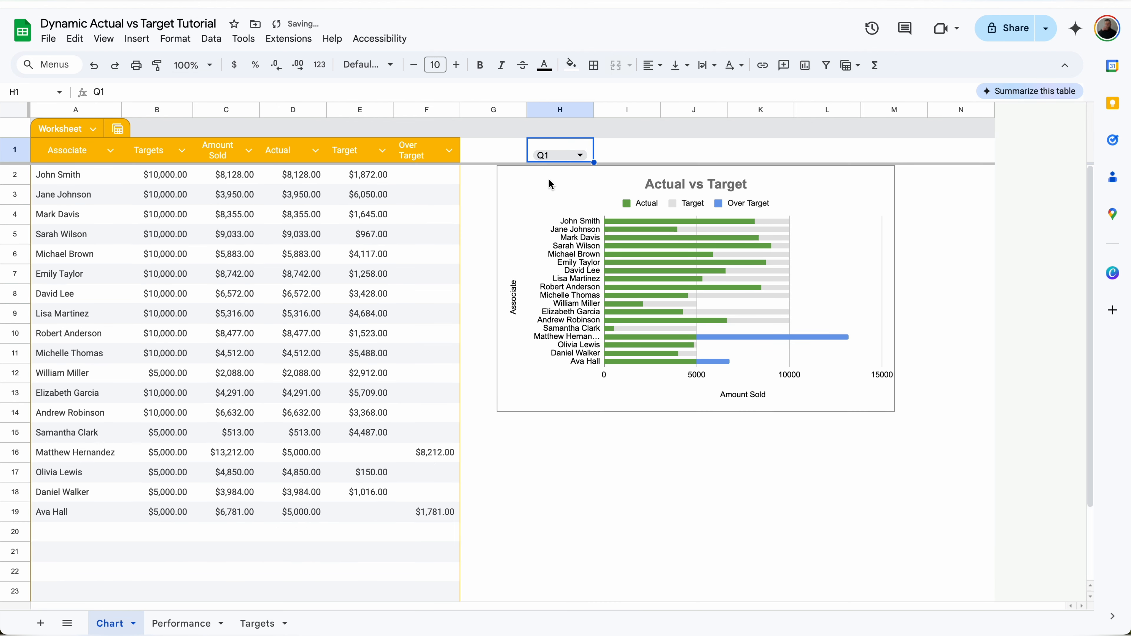
left_click(577, 155)
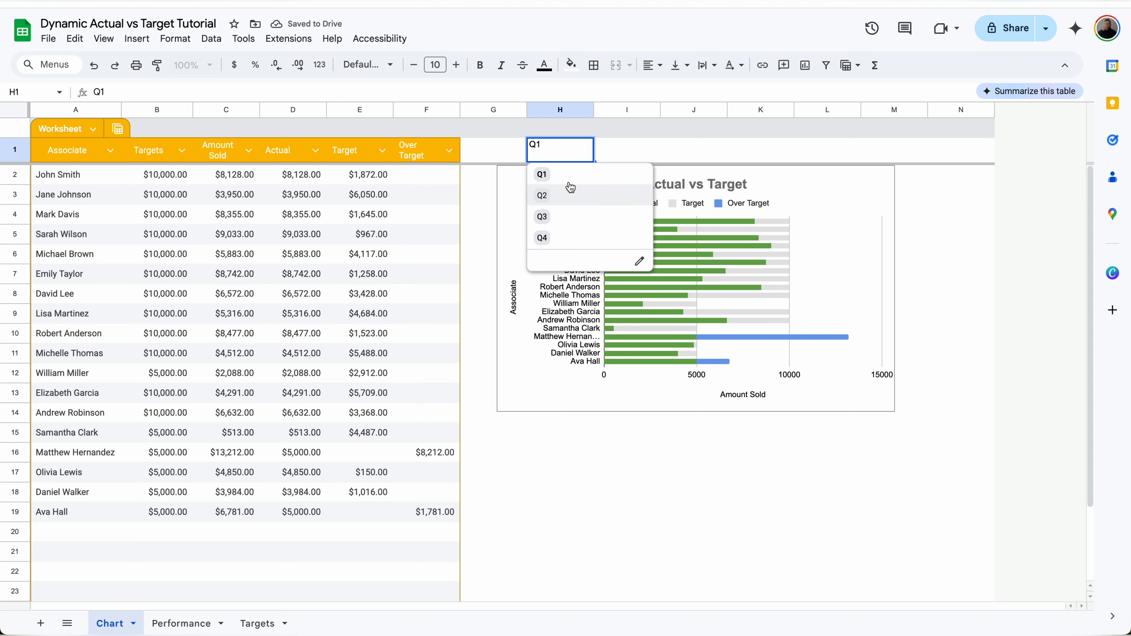
left_click(557, 176)
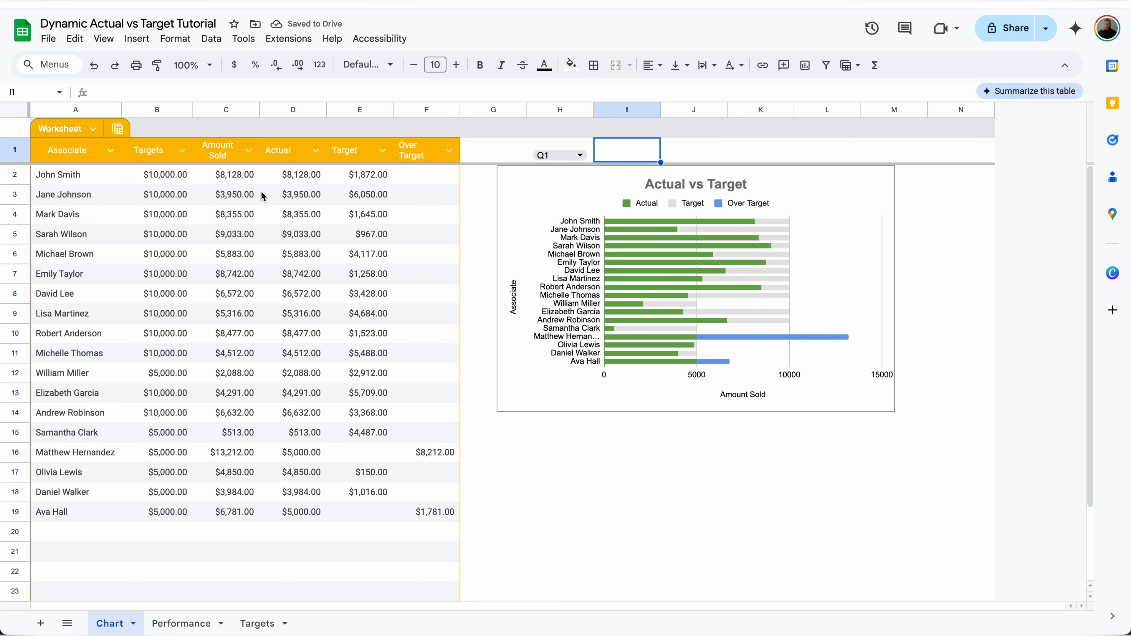
Clear the values of the Worksheet table's Targets column, B2:B26
left_click(180, 179)
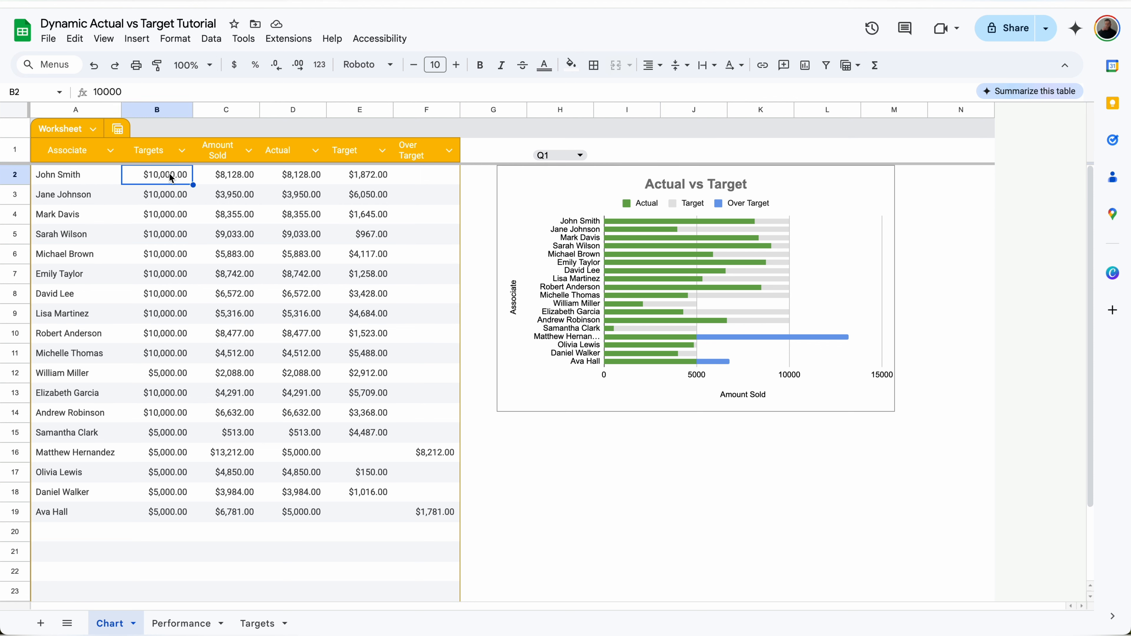
left_click_drag(171, 178, 172, 628)
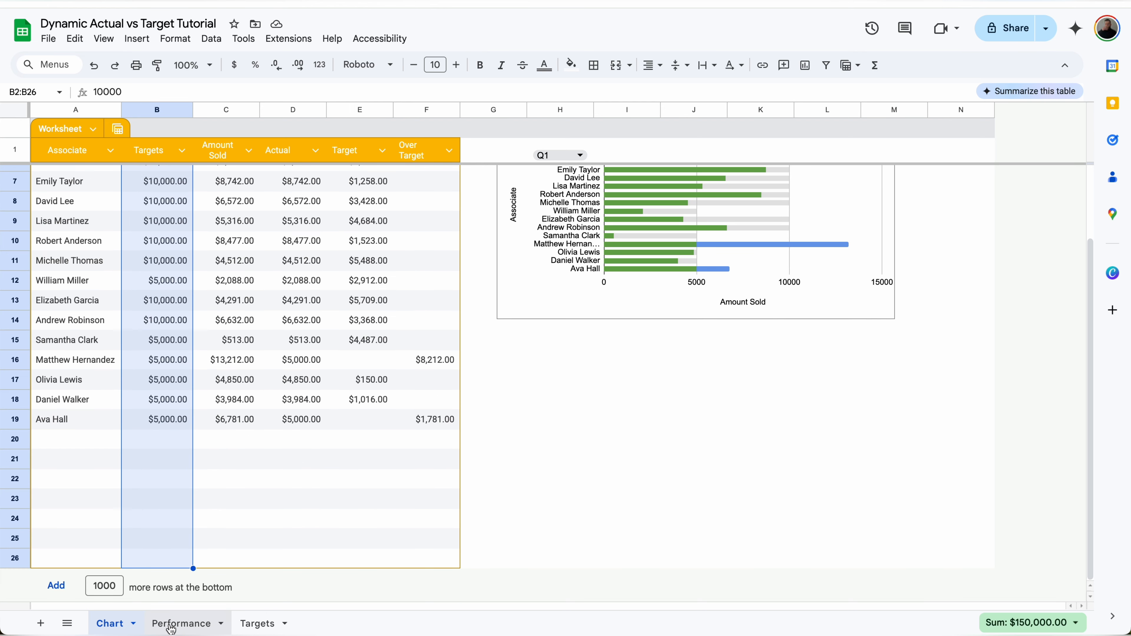
key("Delete")
scroll(169, 445, "up", 2)
left_click(174, 187)
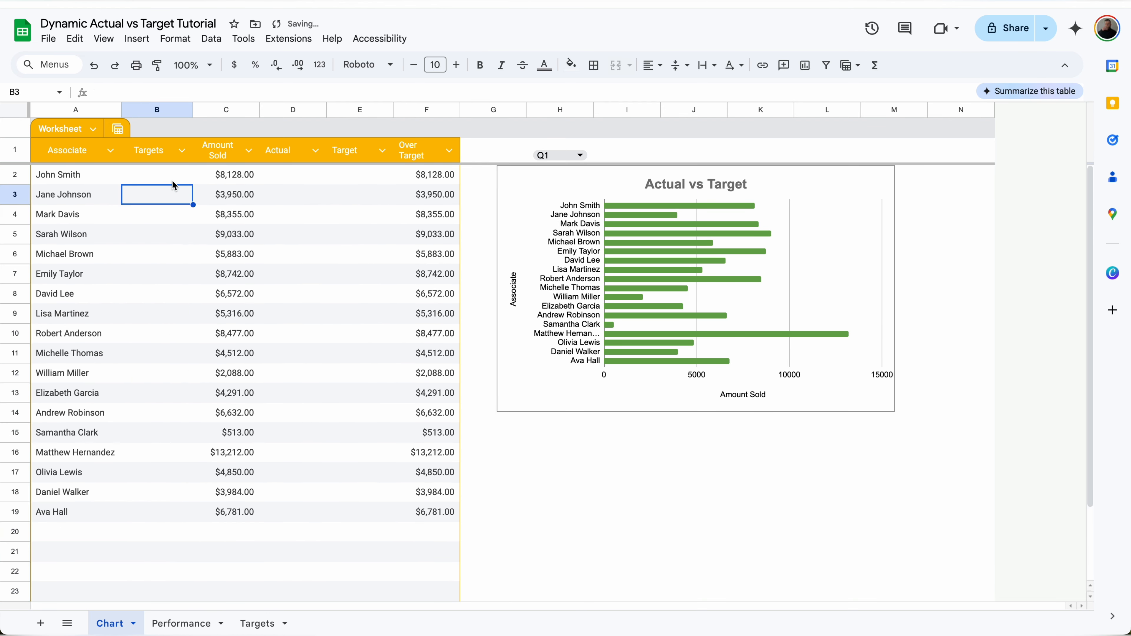
Start an XLOOKUP formula in B2 with A2 as the search key and Targets!A2:A24 as the lookup range
left_click(173, 182)
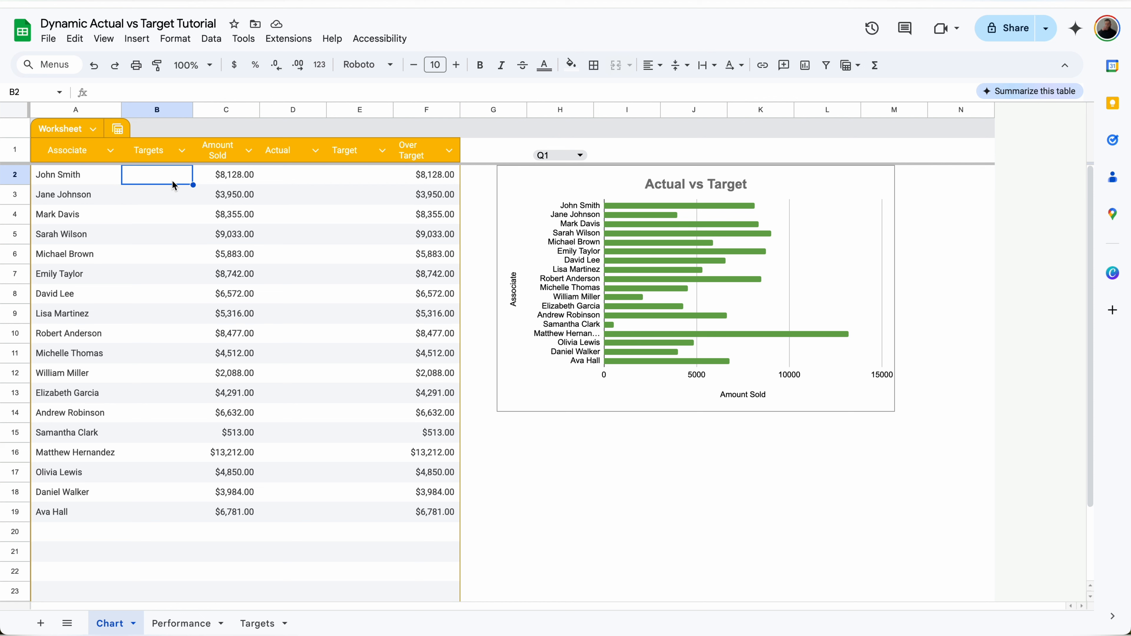
type("=xlook")
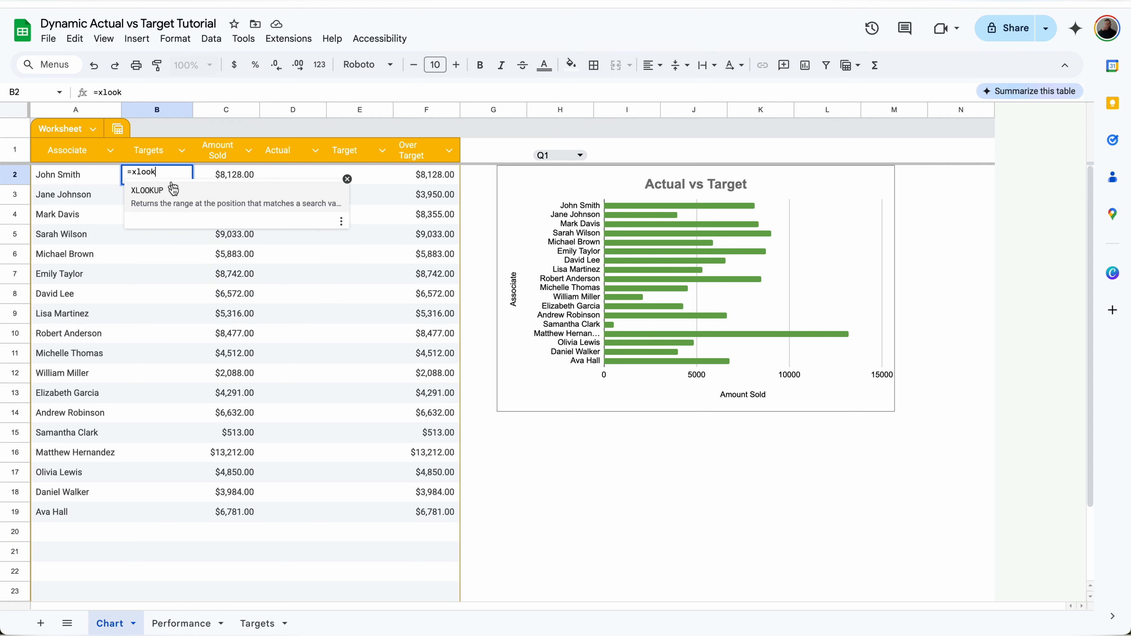
left_click(174, 189)
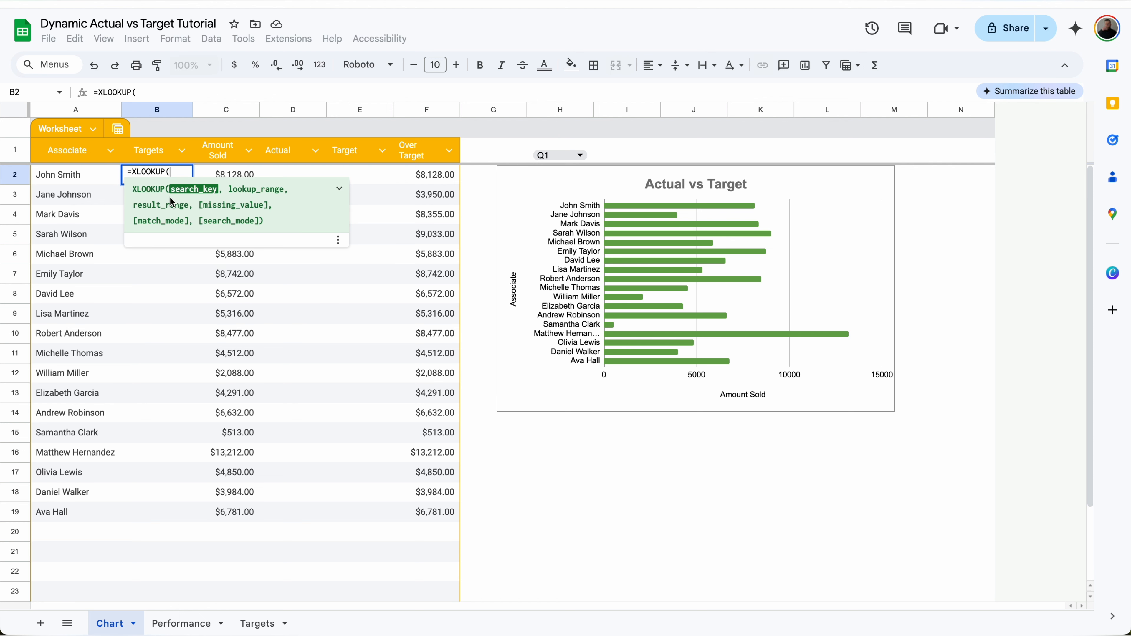
left_click(74, 181)
type(",")
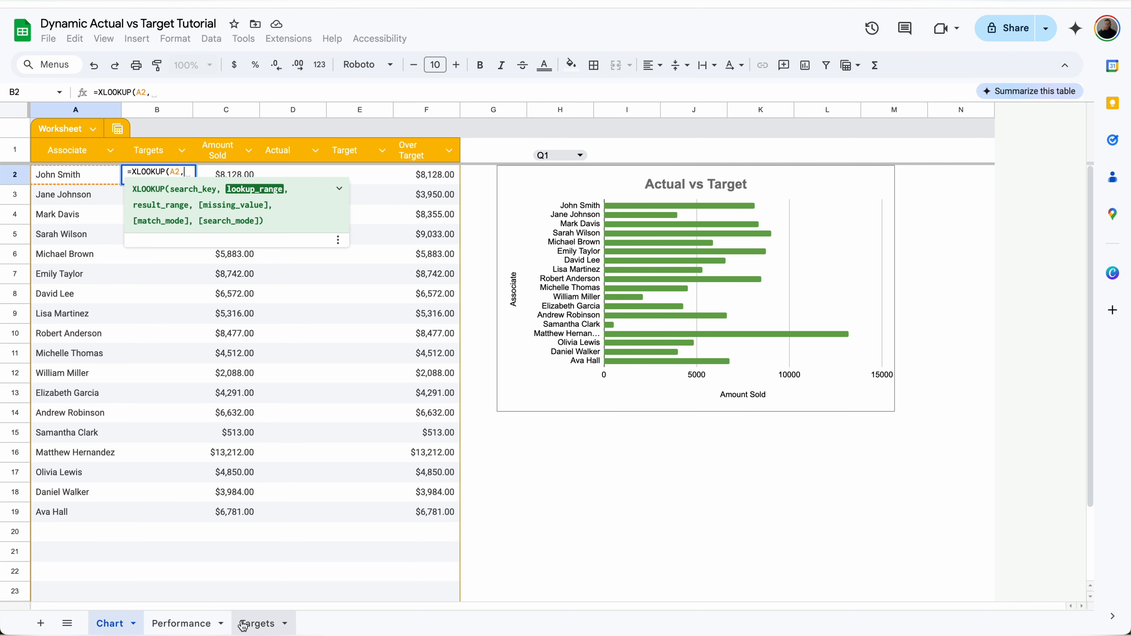
left_click(257, 625)
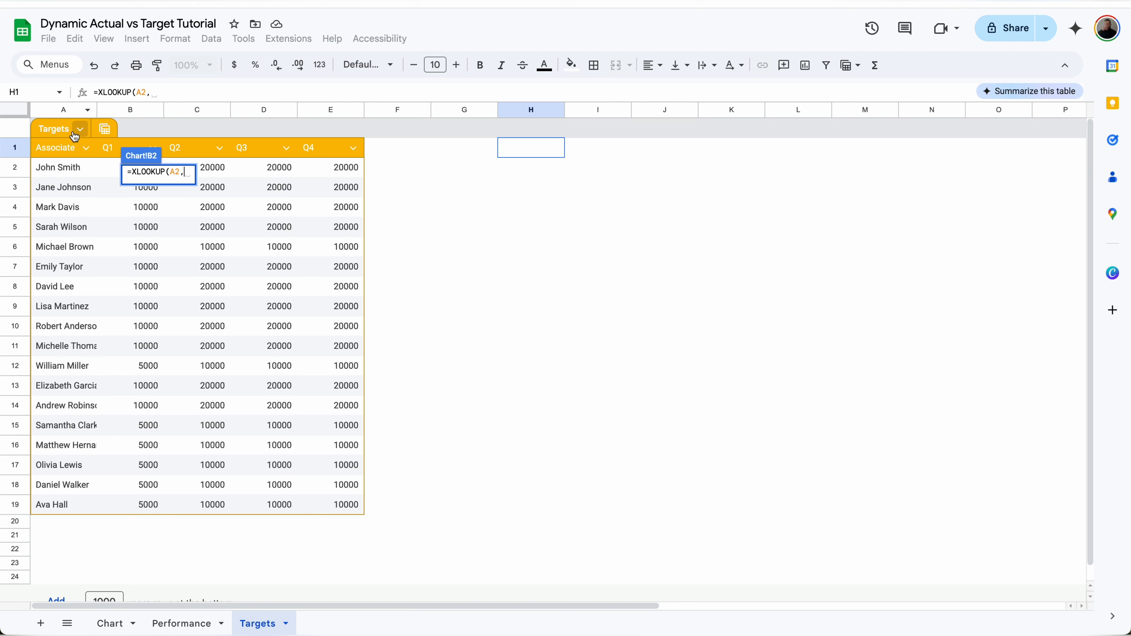
left_click_drag(62, 168, 64, 610)
type(",")
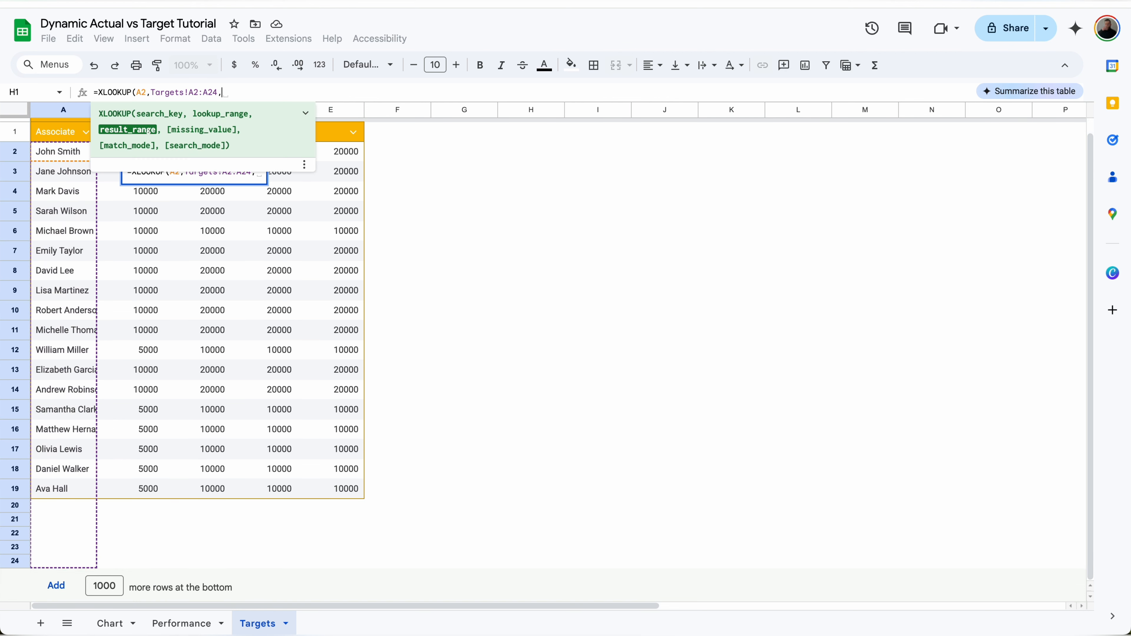
Nest a second XLOOKUP as the result range, with the Chart sheet's dropdown cell as absolute search key $H$1
scroll(142, 372, "up", 1)
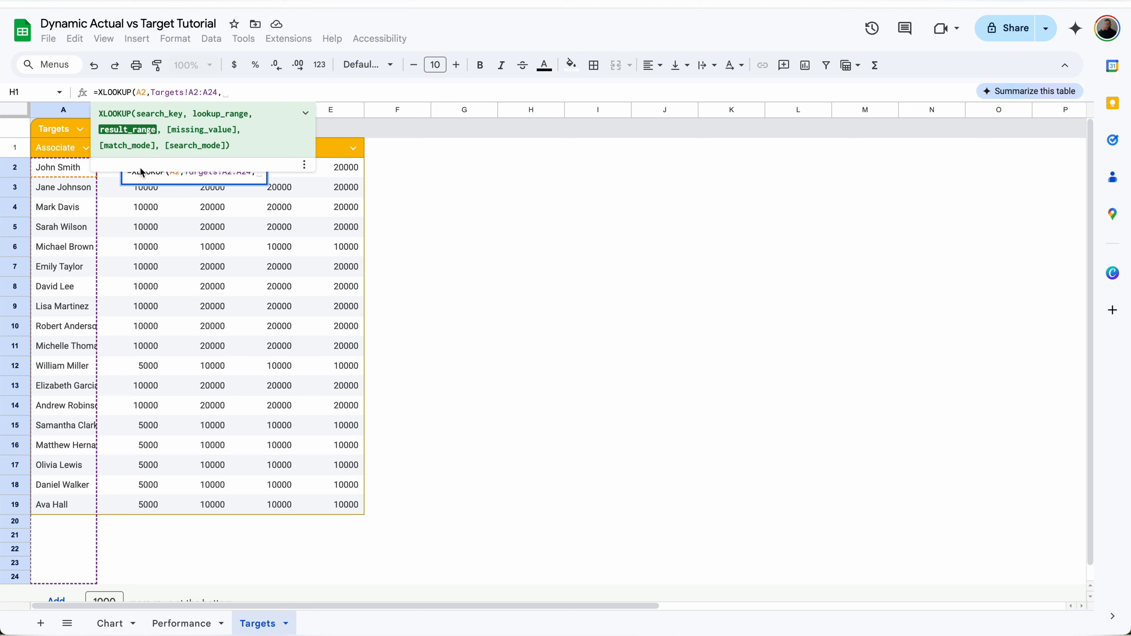
left_click(245, 92)
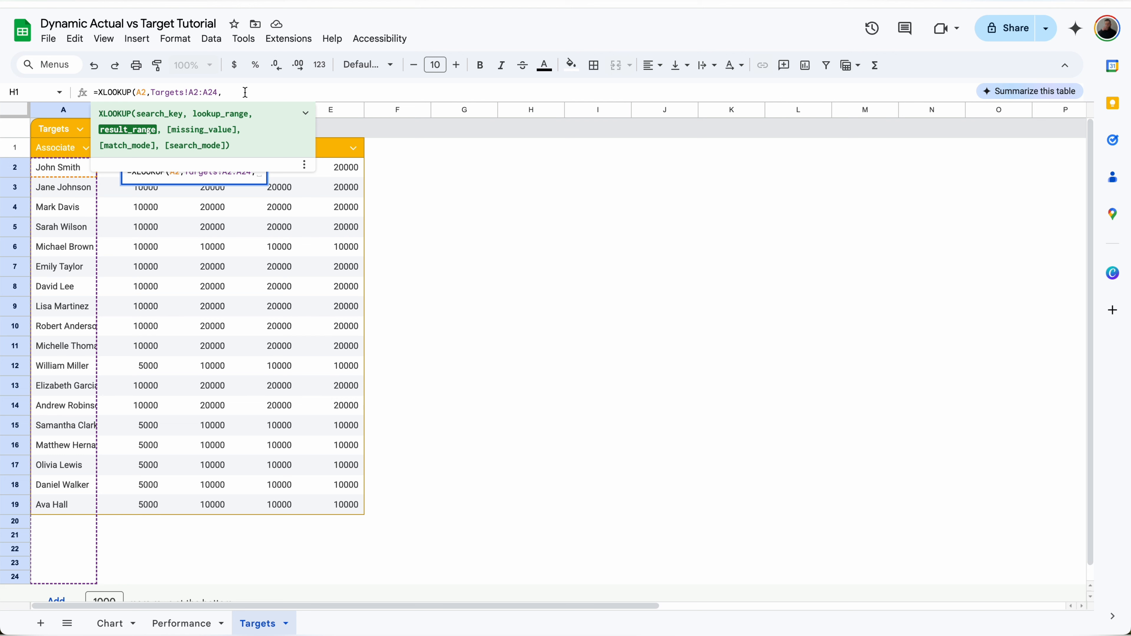
type("xlookup")
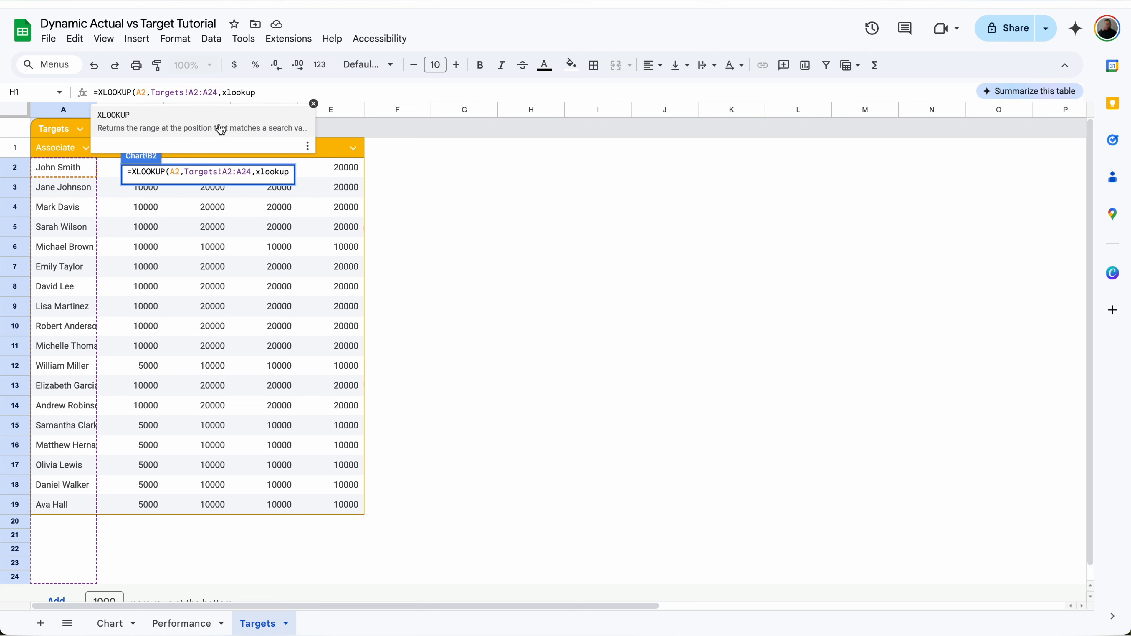
left_click(221, 129)
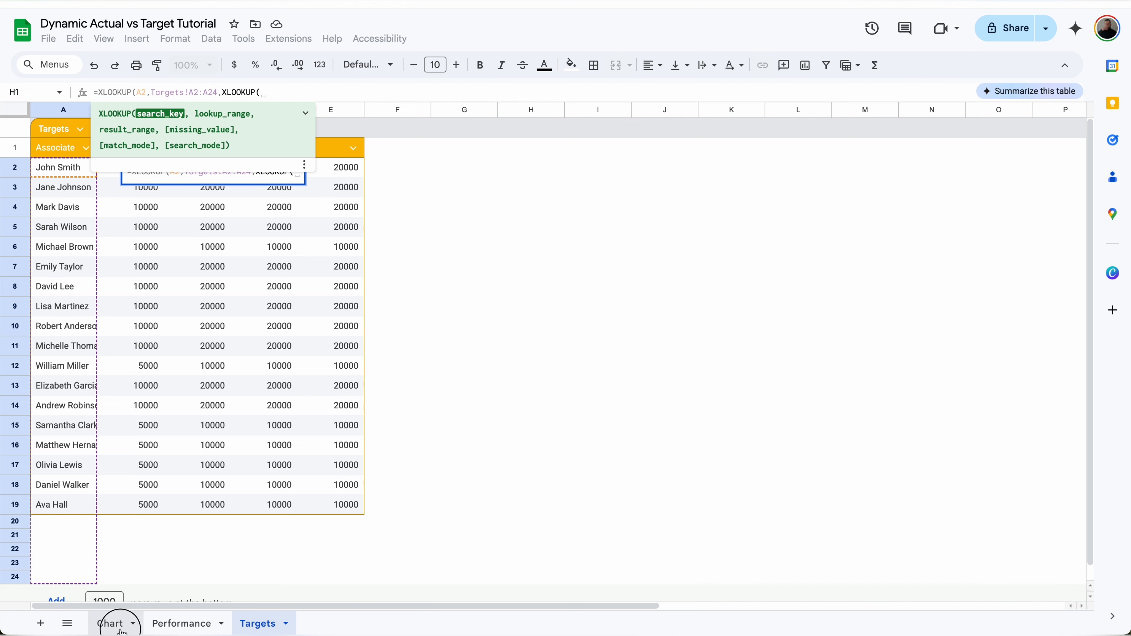
left_click(115, 624)
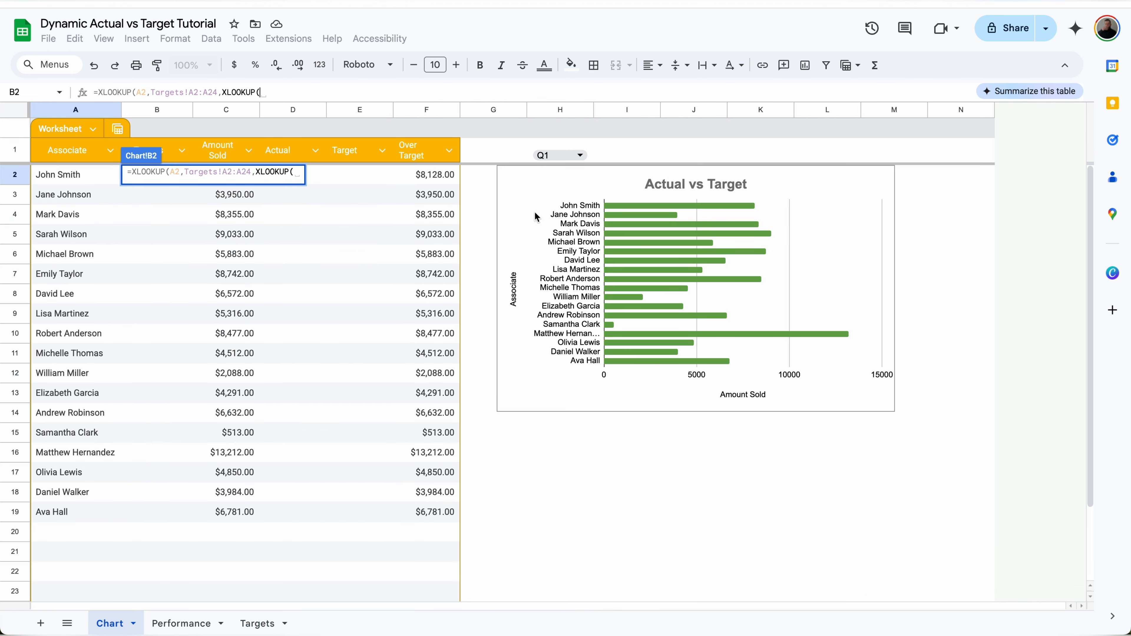
left_click(585, 145)
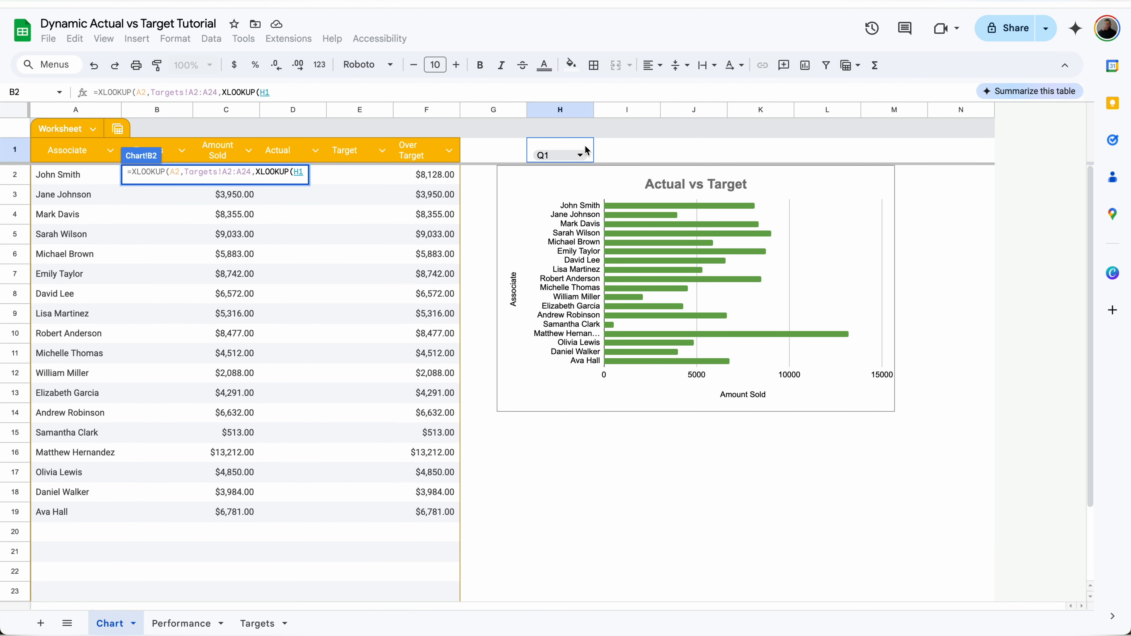
key("F4")
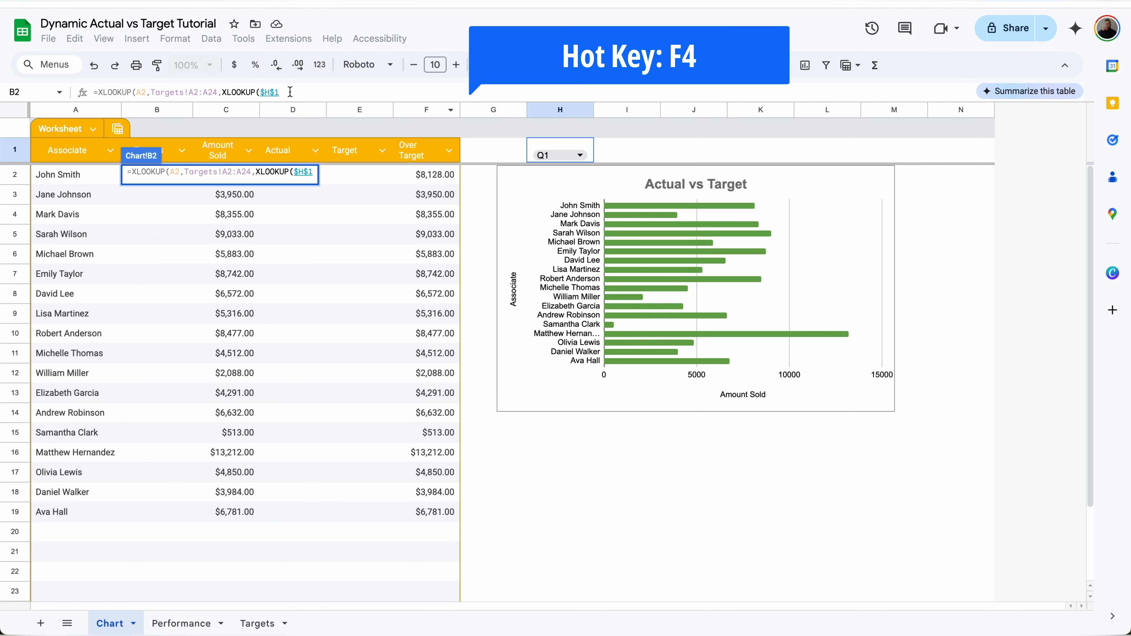
type(",")
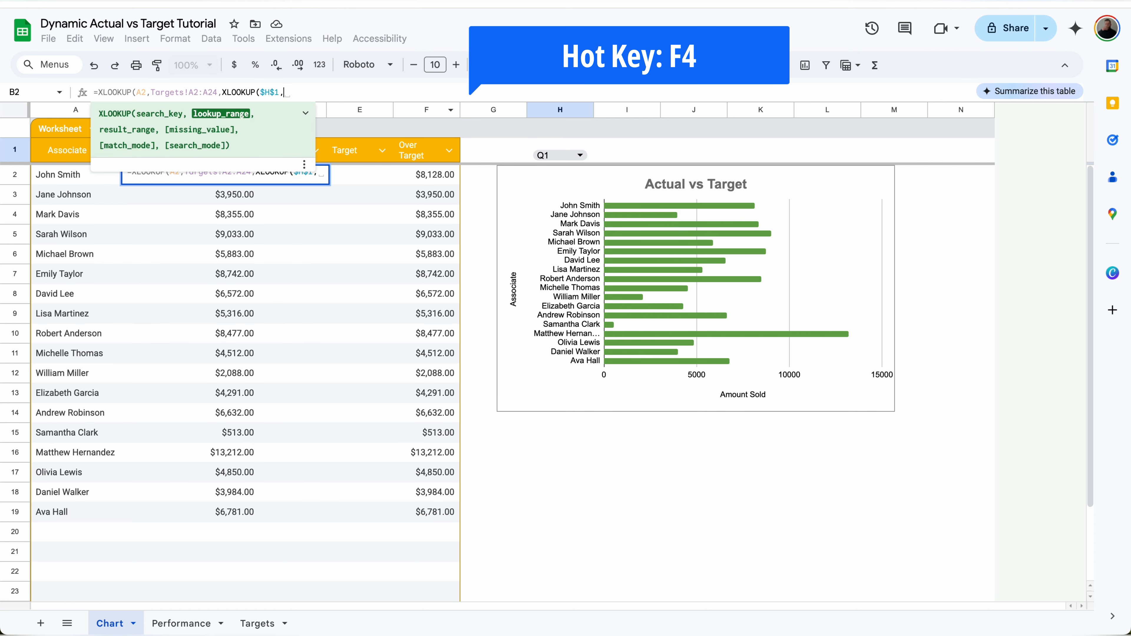
Set the nested XLOOKUP's lookup range to the Targets table's Q1 to Q4 headers
left_click(257, 621)
left_click_drag(342, 155, 142, 154)
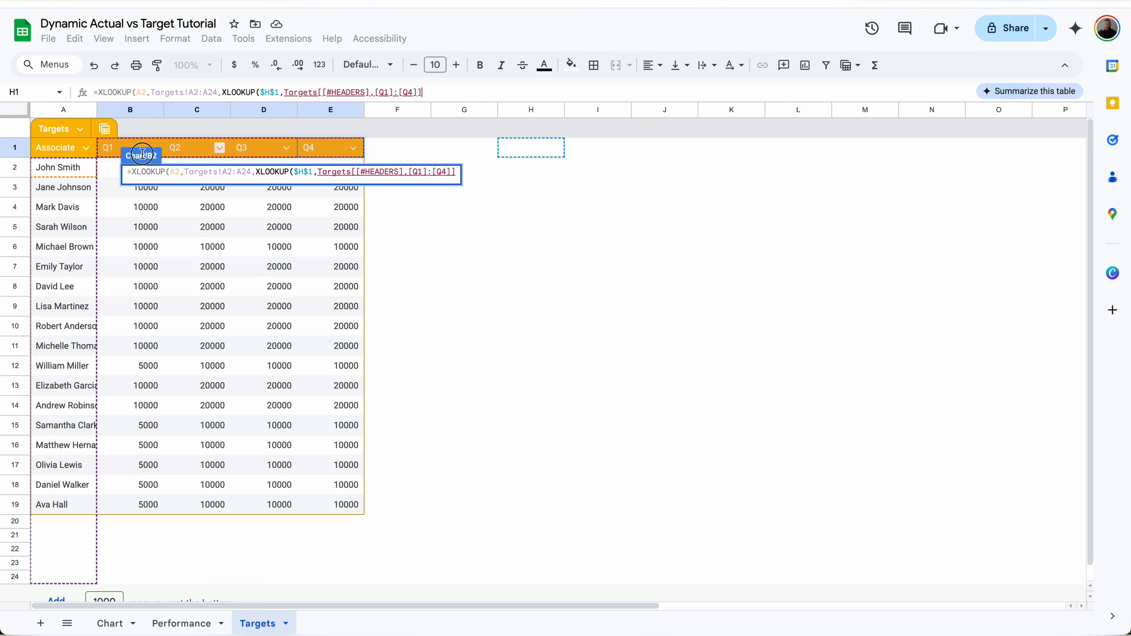
type(",")
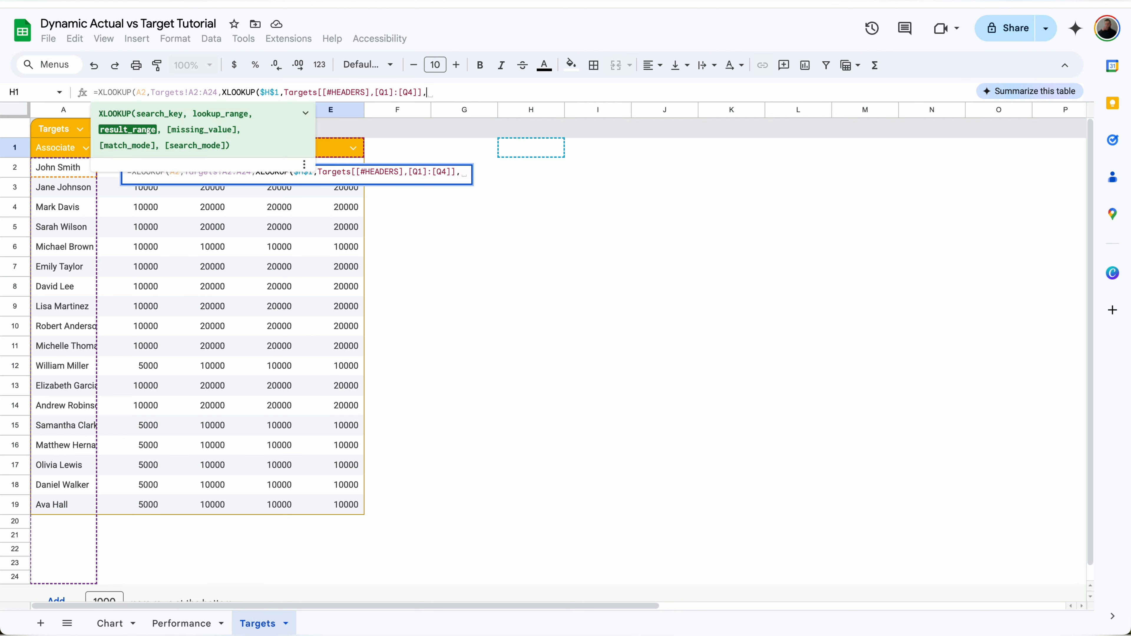
Set the nested result range to Targets!B2:E24, leave both missing-value arguments empty, and complete the B2 formula
left_click(109, 176)
left_click_drag(112, 177, 353, 590)
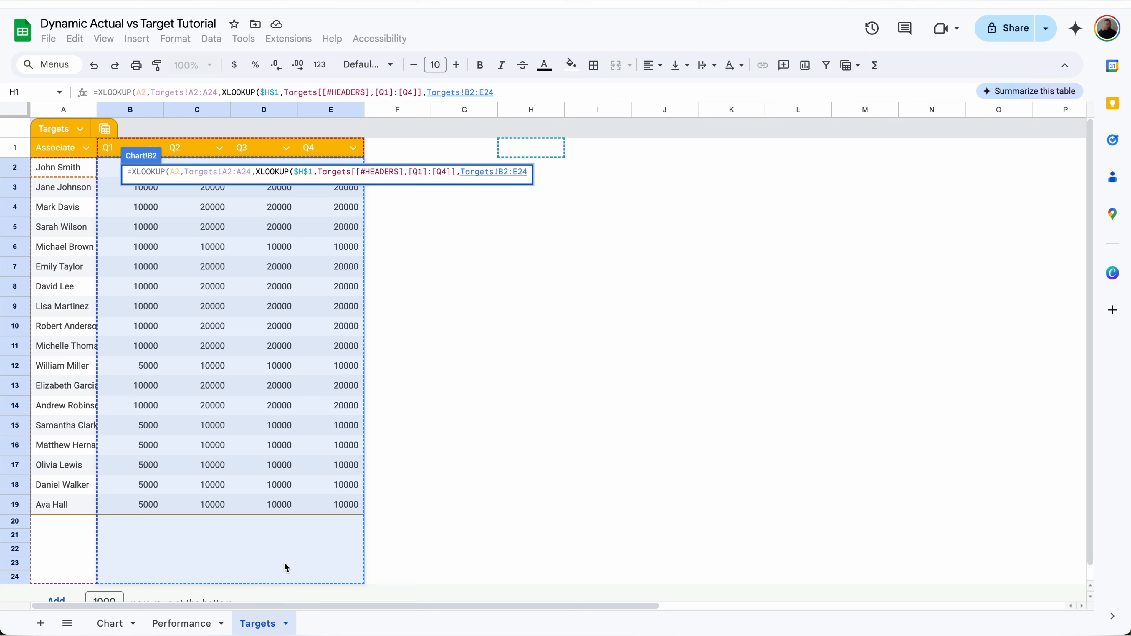
type(",")
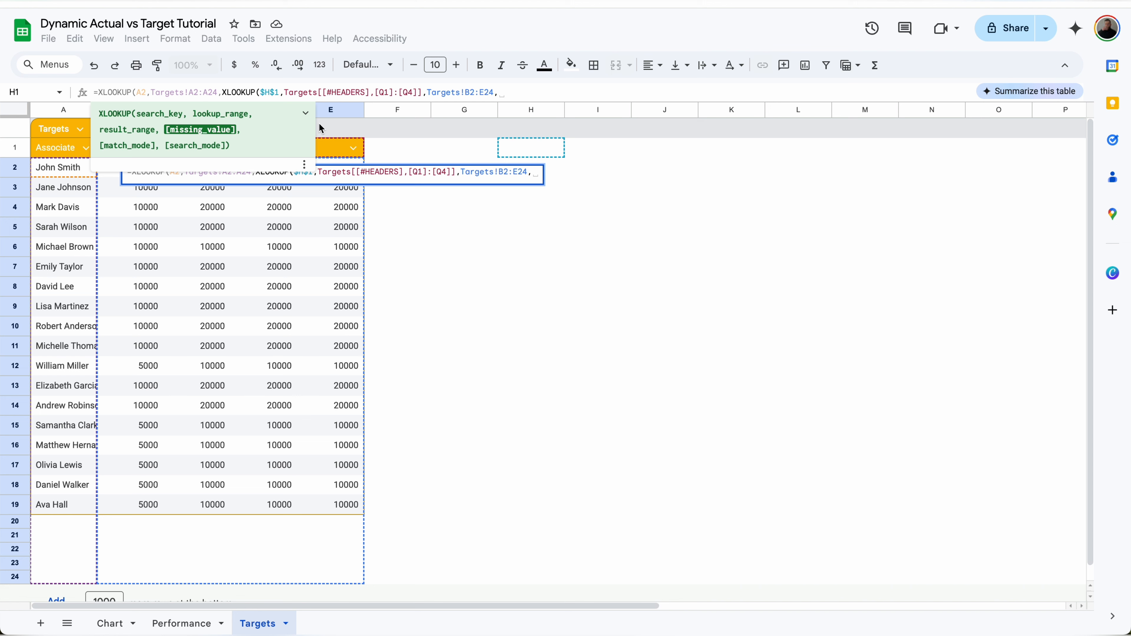
type(")")
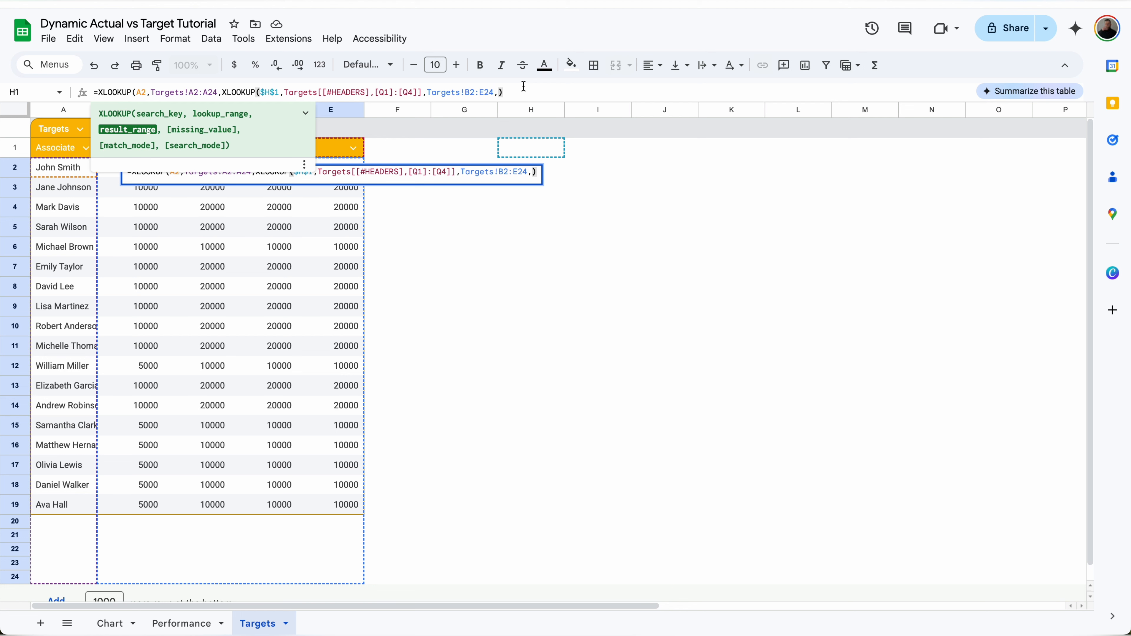
type(",")
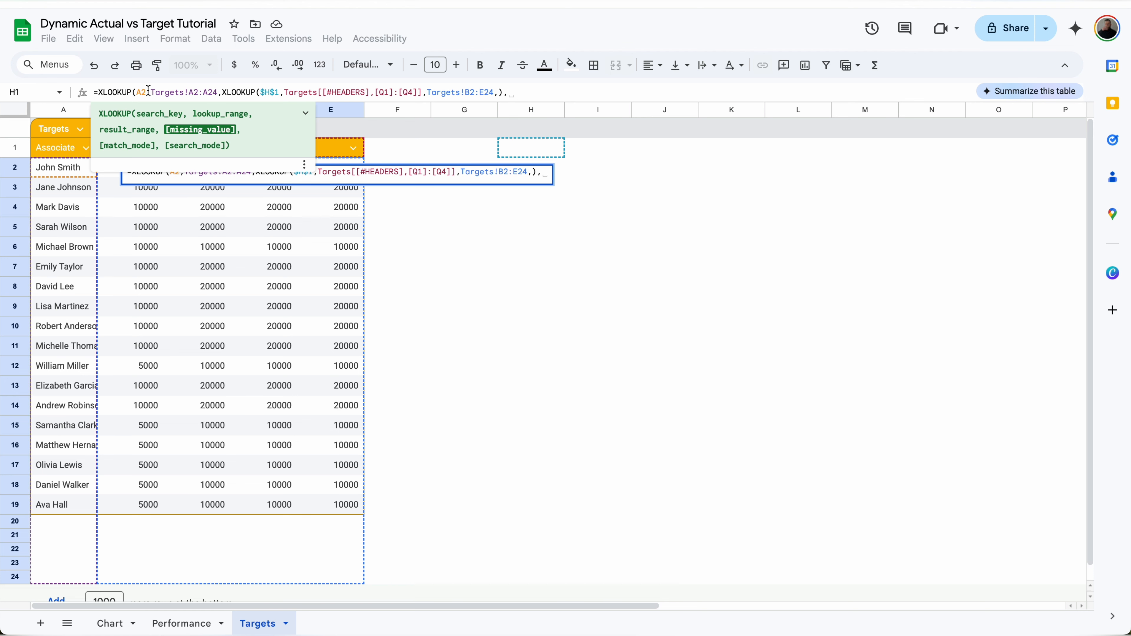
type(")")
key("Return")
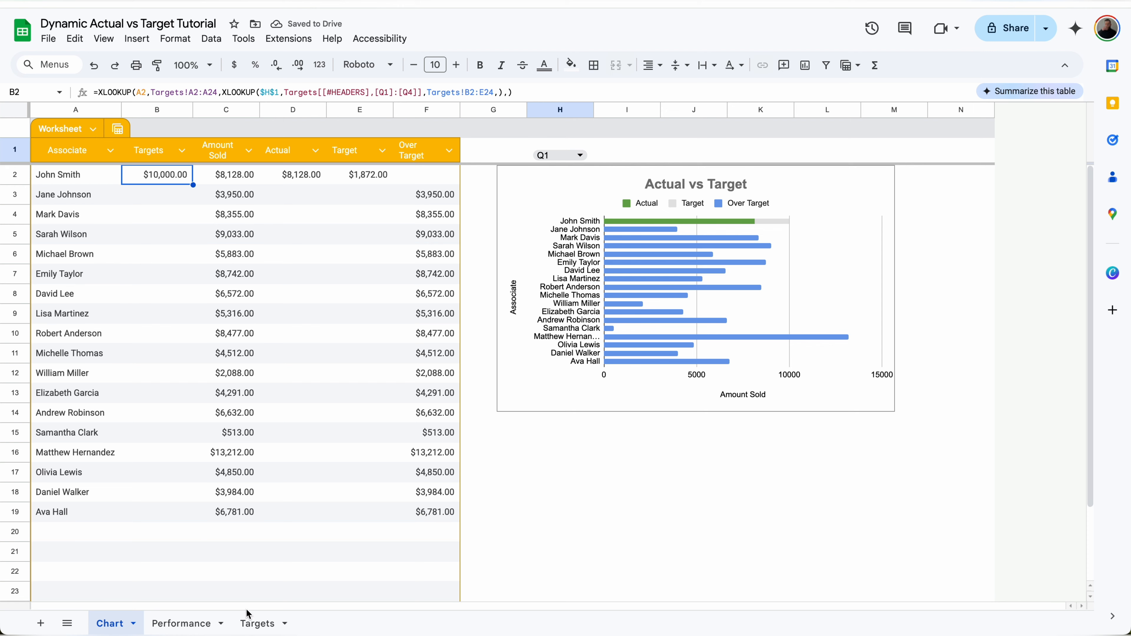
Check the first associate's Q1 target on the Targets sheet against the B2 result on the Chart sheet
left_click(252, 622)
left_click(136, 173)
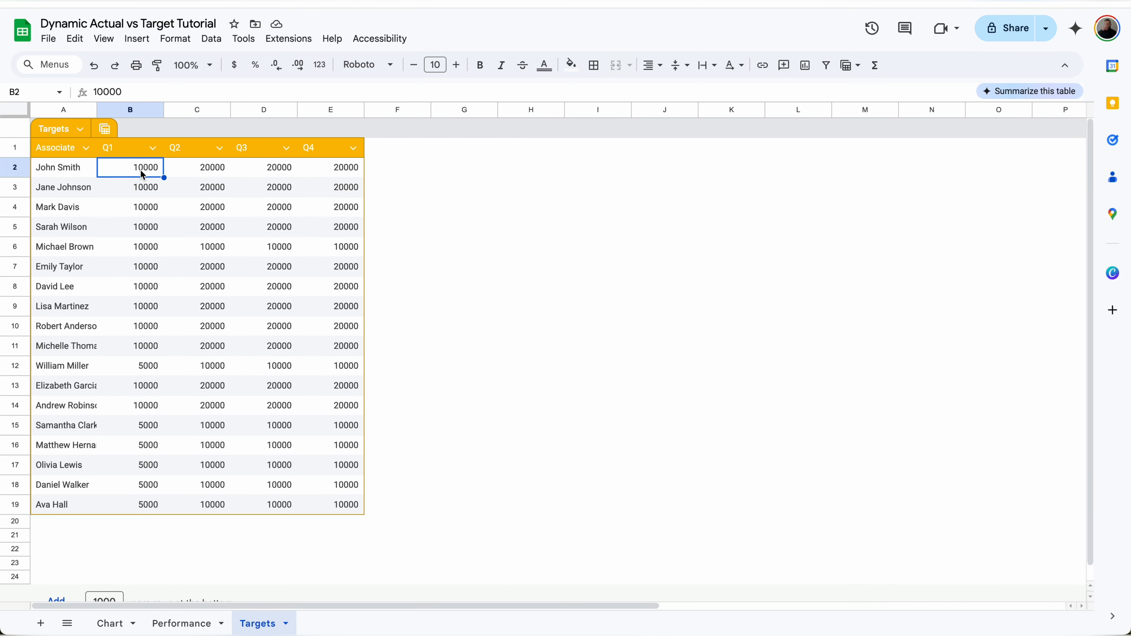
left_click(116, 624)
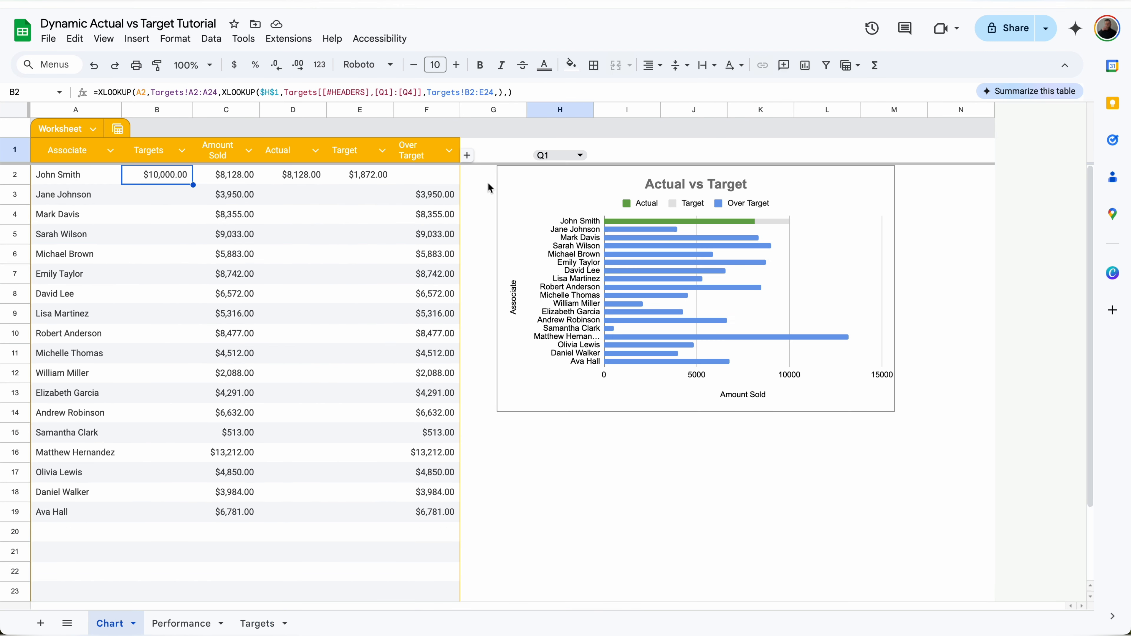
Choose Q3 in the H1 dropdown and compare B2 with the first associate's Q3 target on the Targets sheet
left_click(560, 154)
left_click(542, 217)
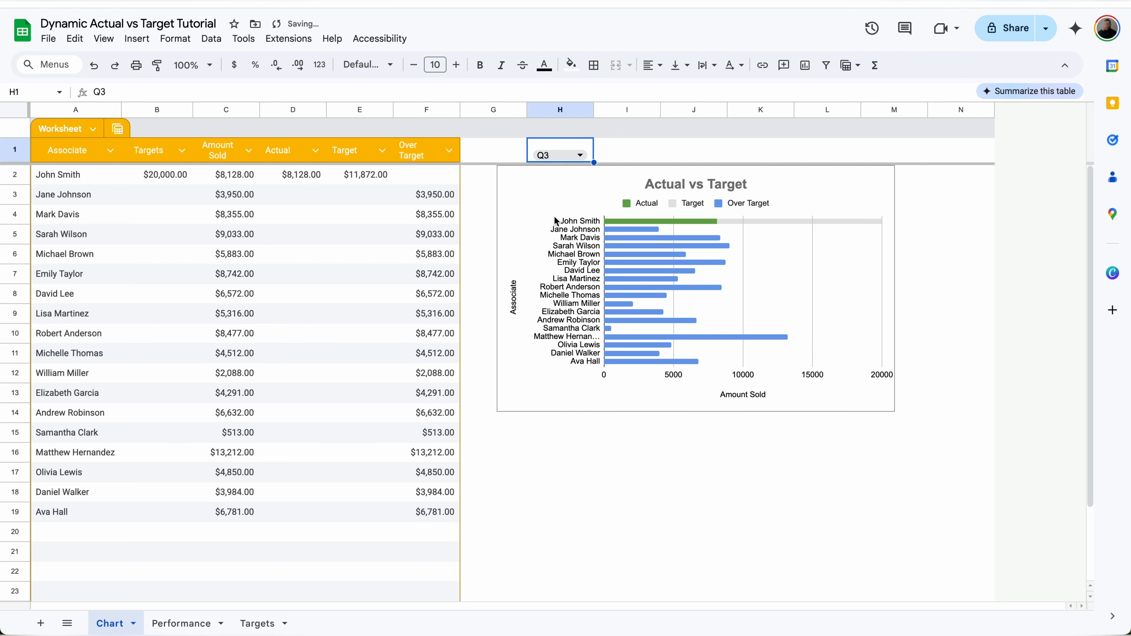
left_click(190, 179)
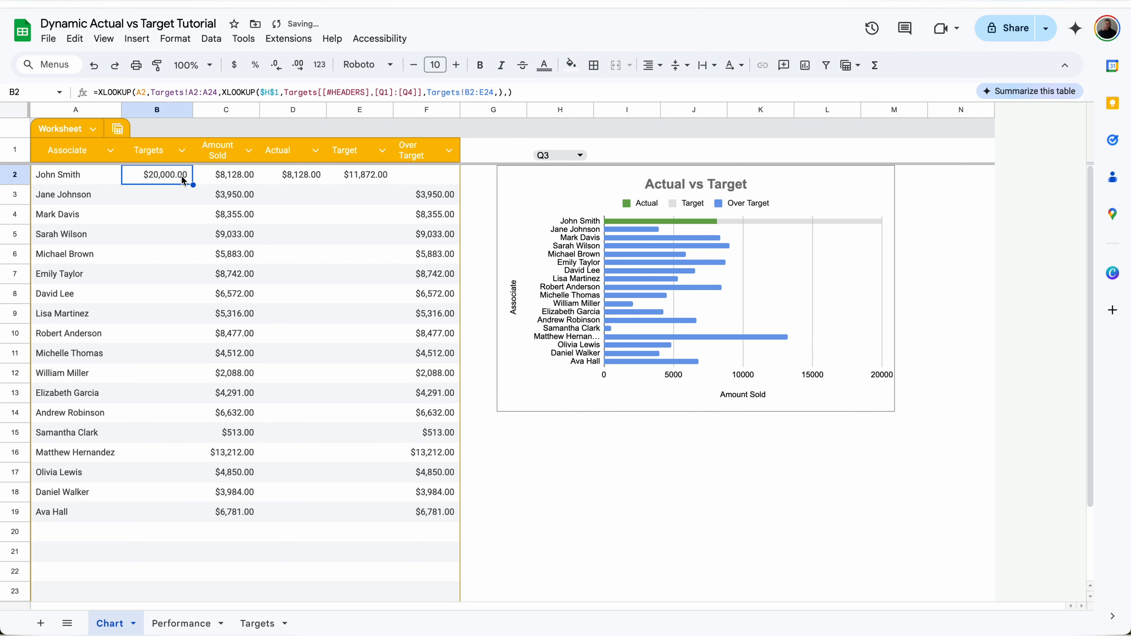
left_click(263, 623)
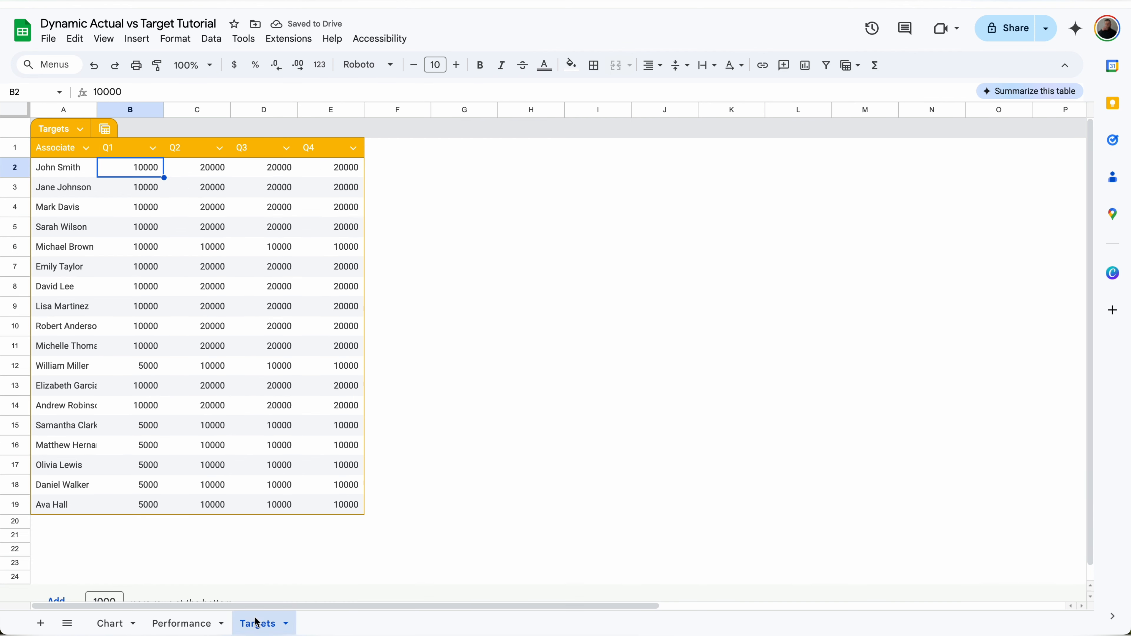
left_click(285, 170)
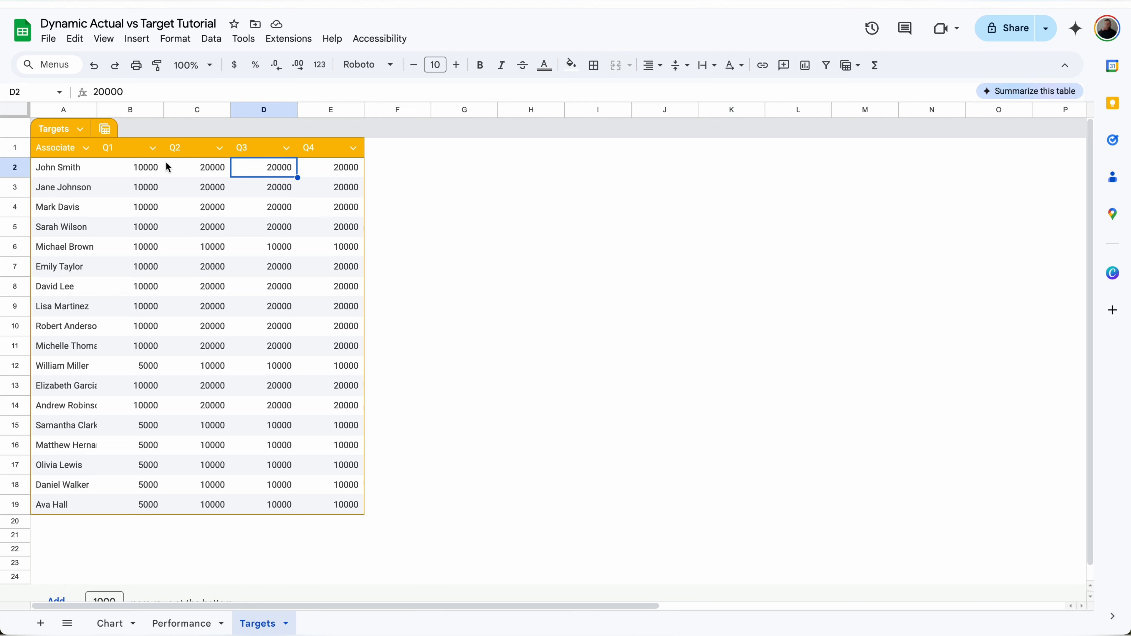
left_click(122, 622)
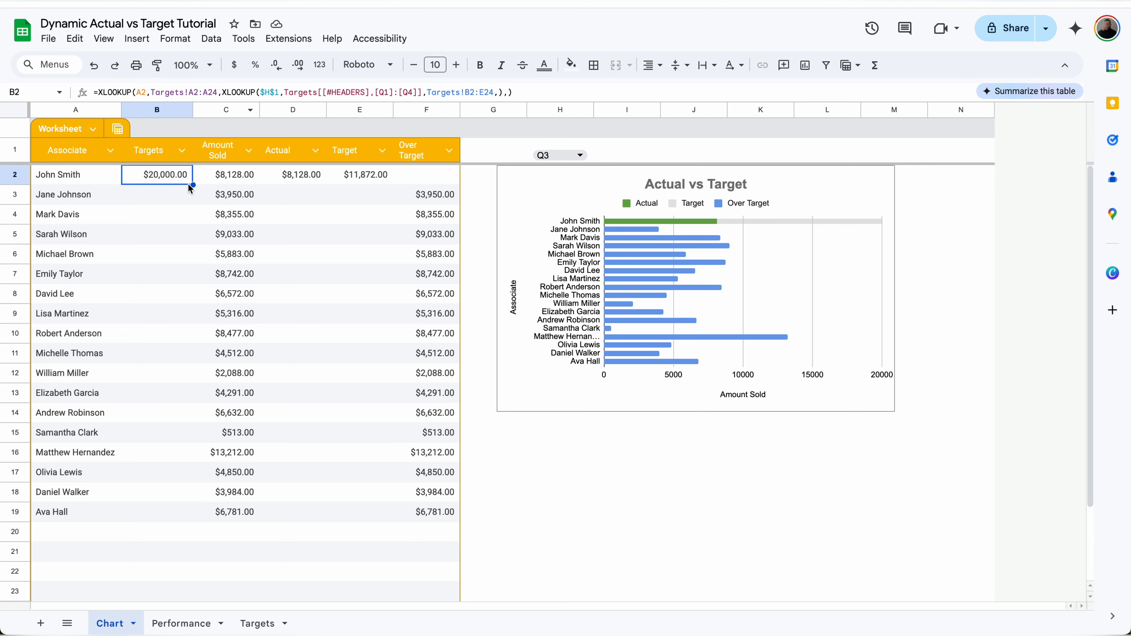
Make the B2 formula's ranges absolute as Targets!$A$2:$A$24 and Targets!$B$2:$E$24
left_click(200, 90)
key("F4")
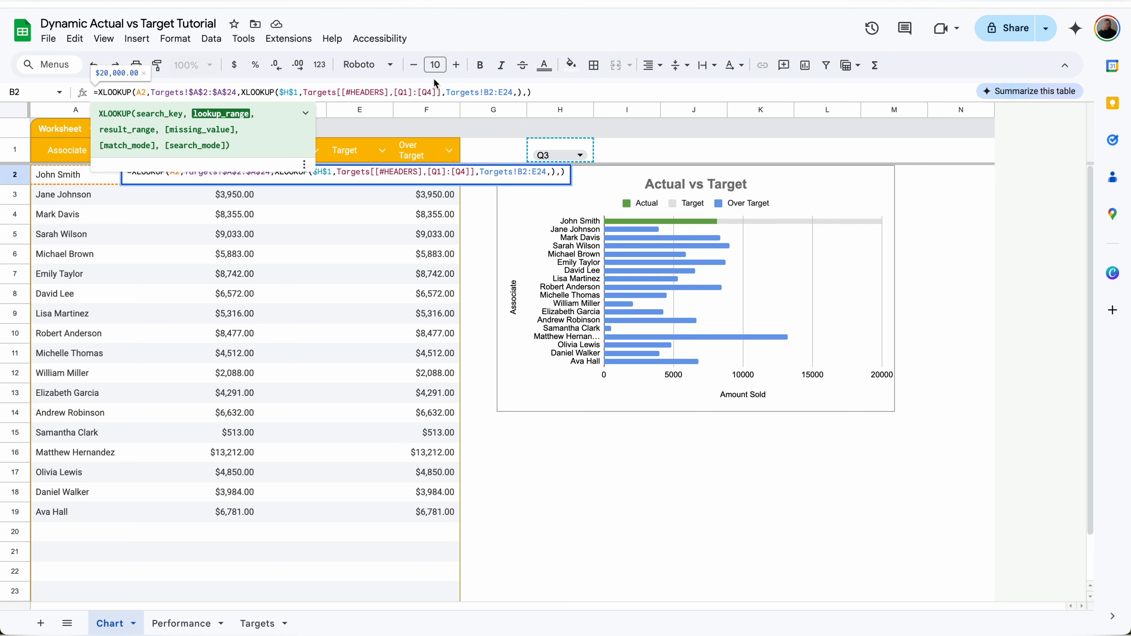
left_click(505, 91)
key("F4")
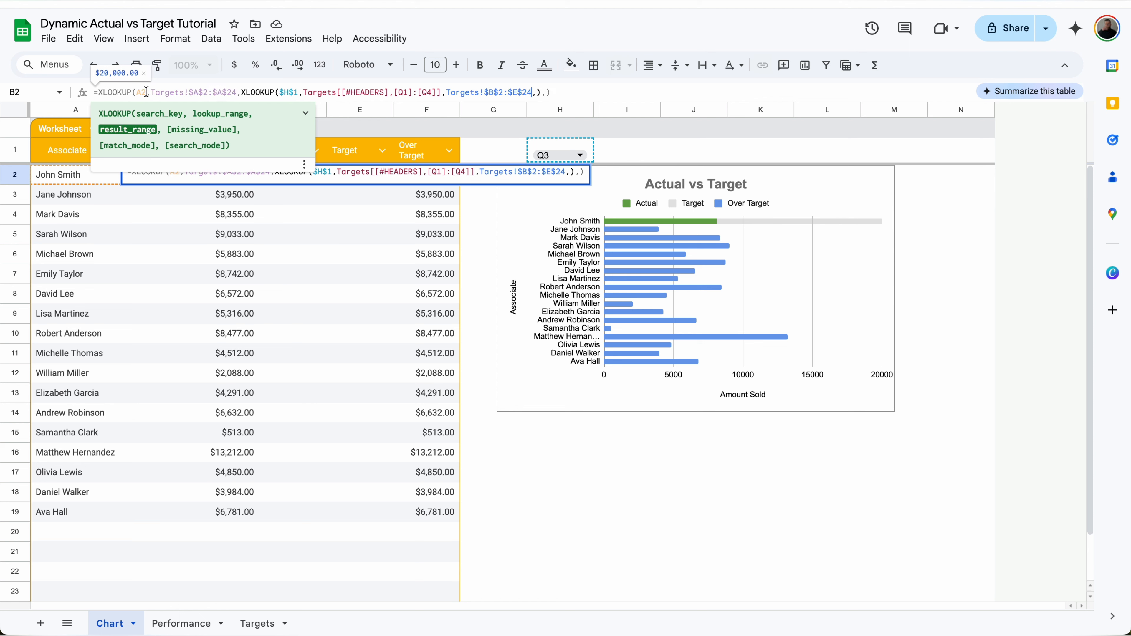
key("Return")
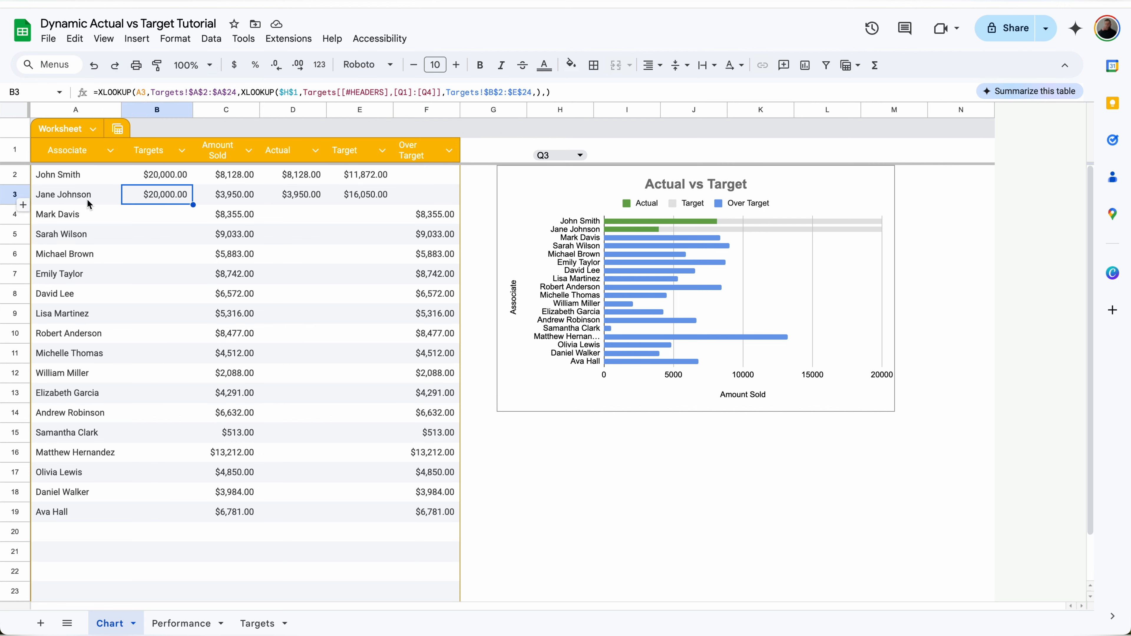
Copy the B3 formula down the Worksheet table's Targets column through the last associate's row
double_click(181, 196)
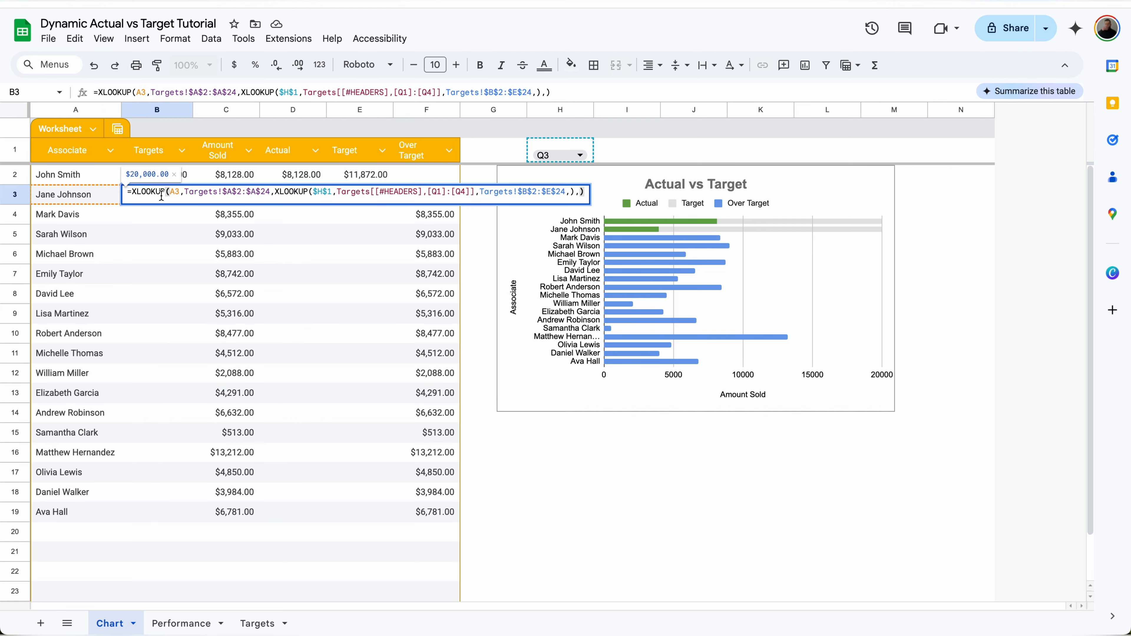
key("Return")
left_click(179, 203)
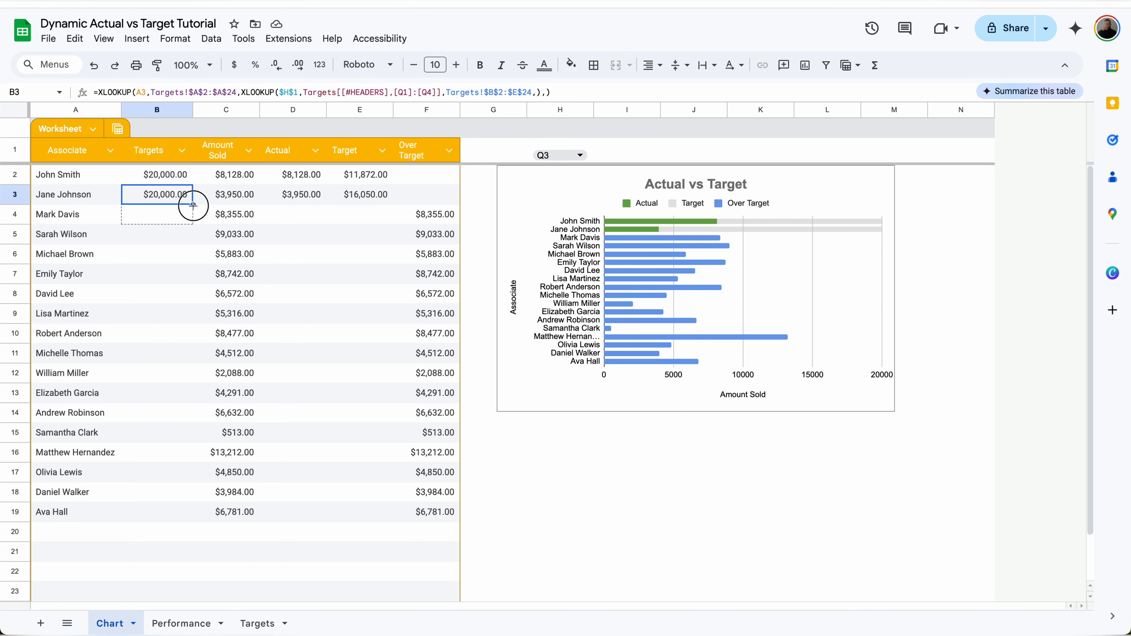
left_click_drag(193, 204, 185, 549)
Inspect the copied formula in B13 and choose Q1 in the H1 dropdown to test the Targets column
left_click(165, 339)
scroll(165, 240, "up", 1)
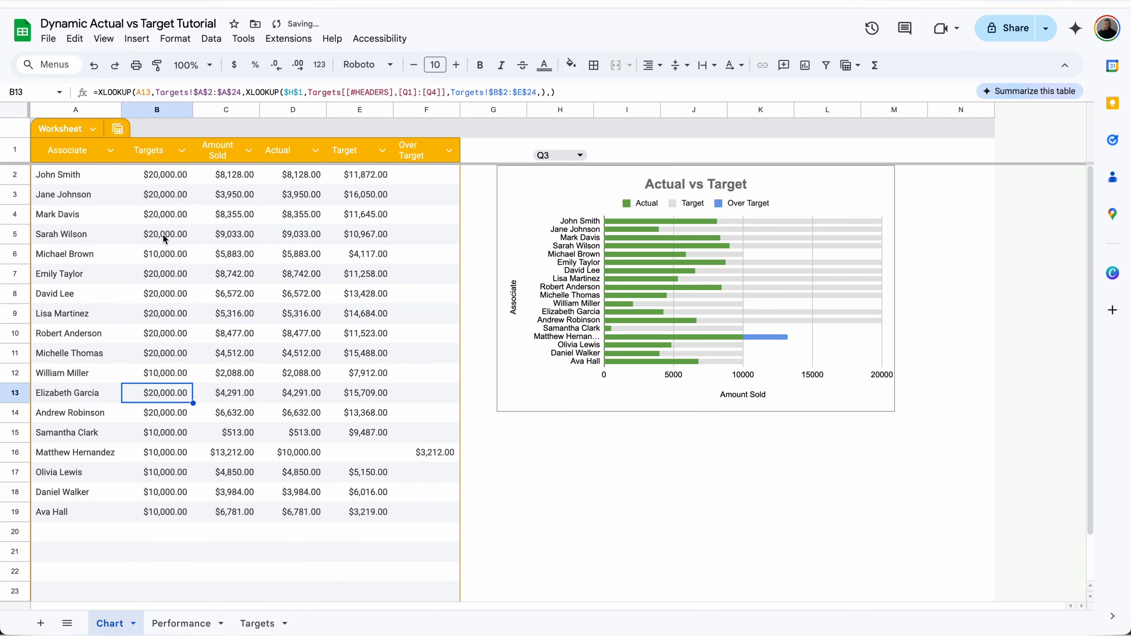
left_click(560, 155)
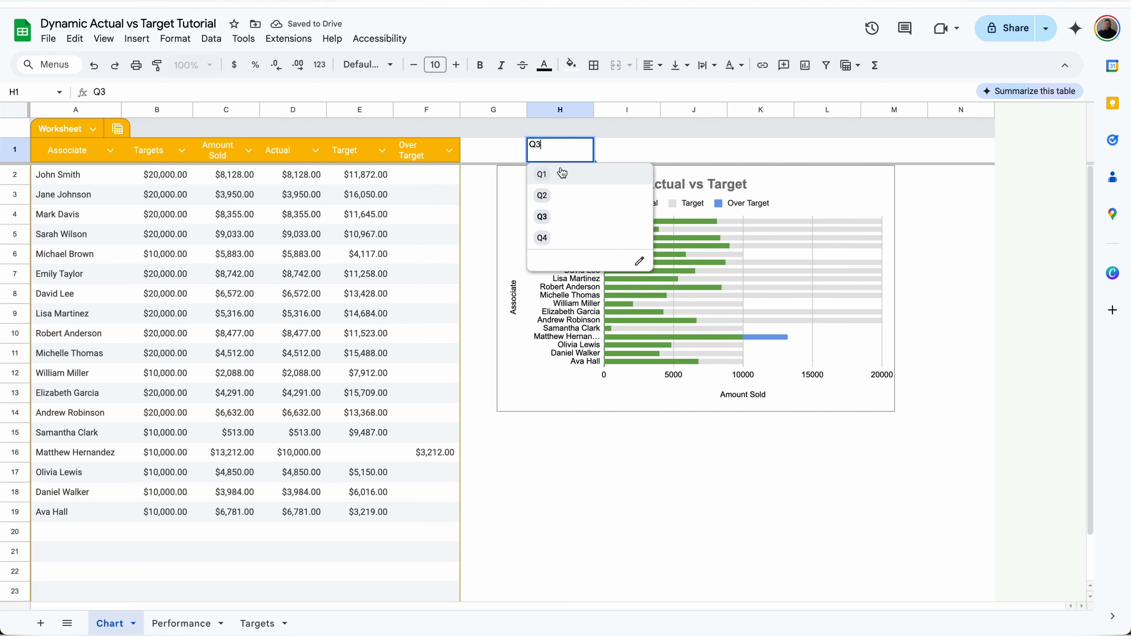
left_click(559, 177)
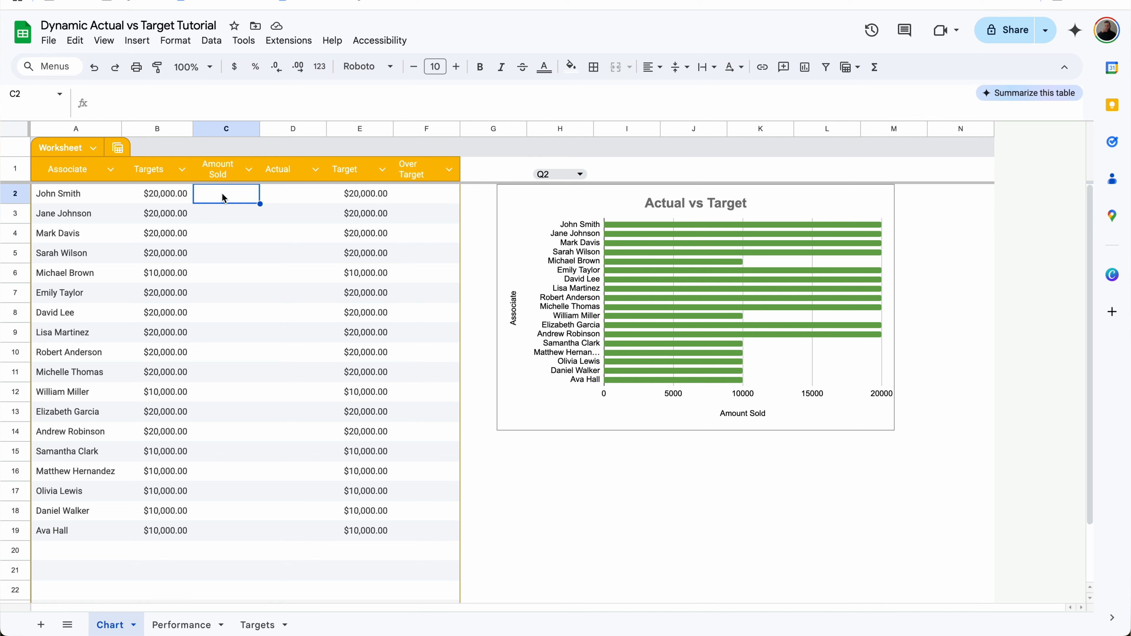
Start a SUMIFS formula in C2 that sums Performance[Amount Sold] where Performance[Associate] matches A2
type("=sumif")
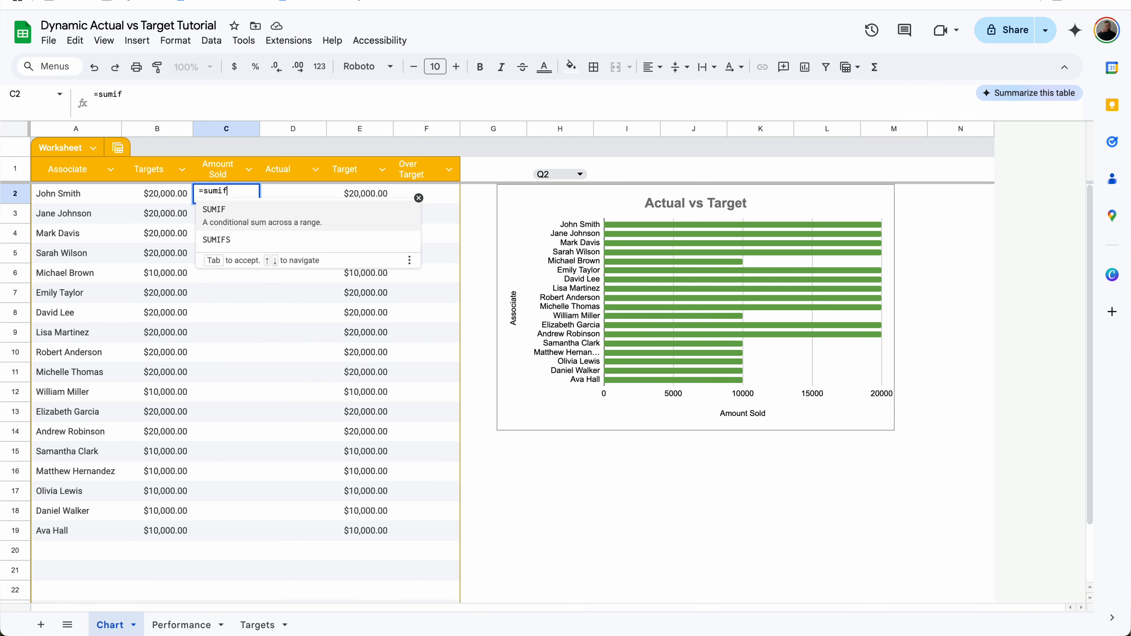
type("s(")
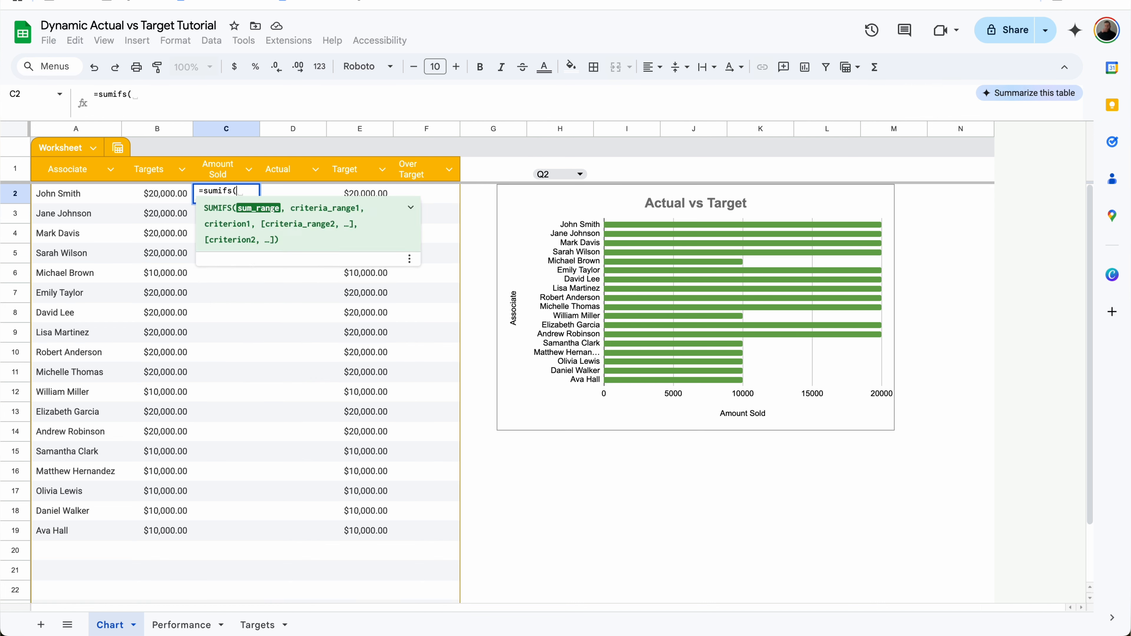
type("am")
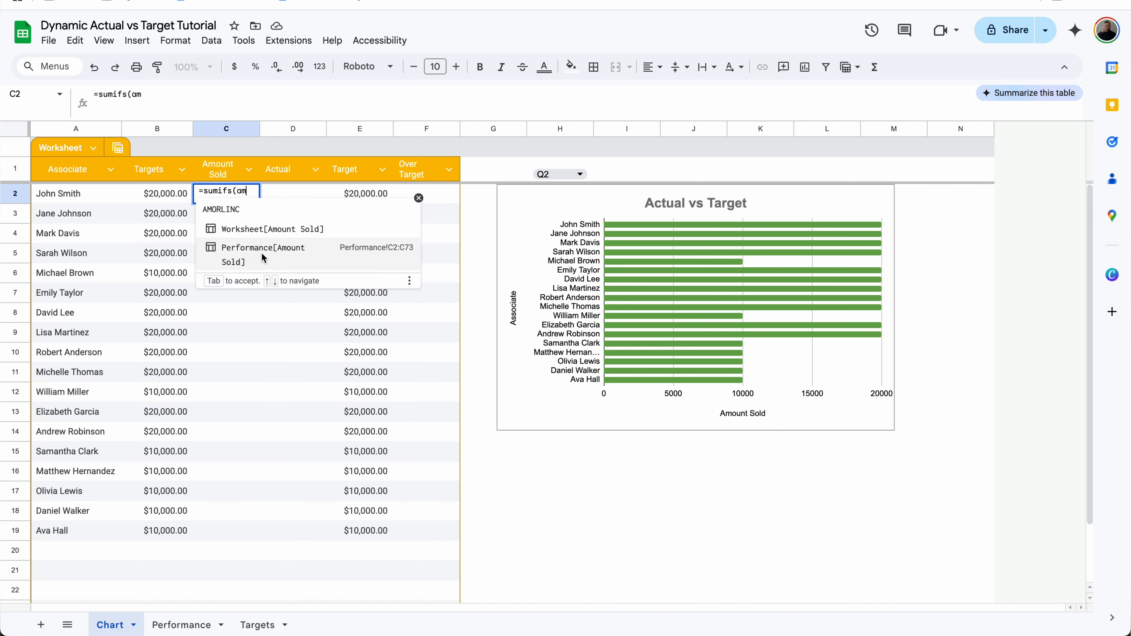
left_click(278, 256)
type(",asso")
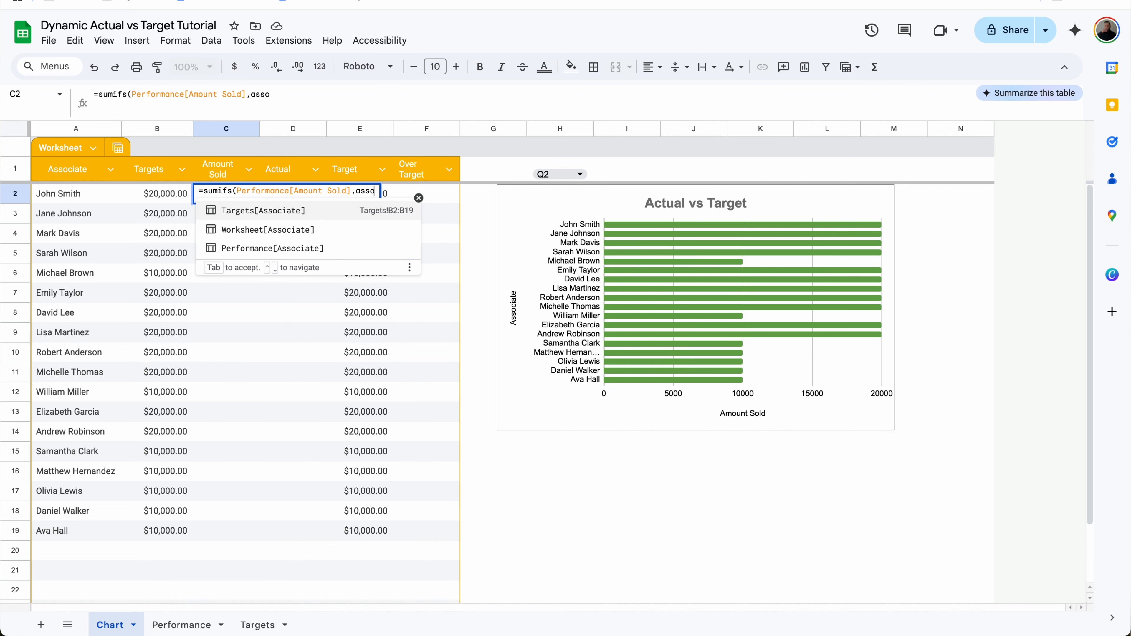
left_click(287, 253)
type(",")
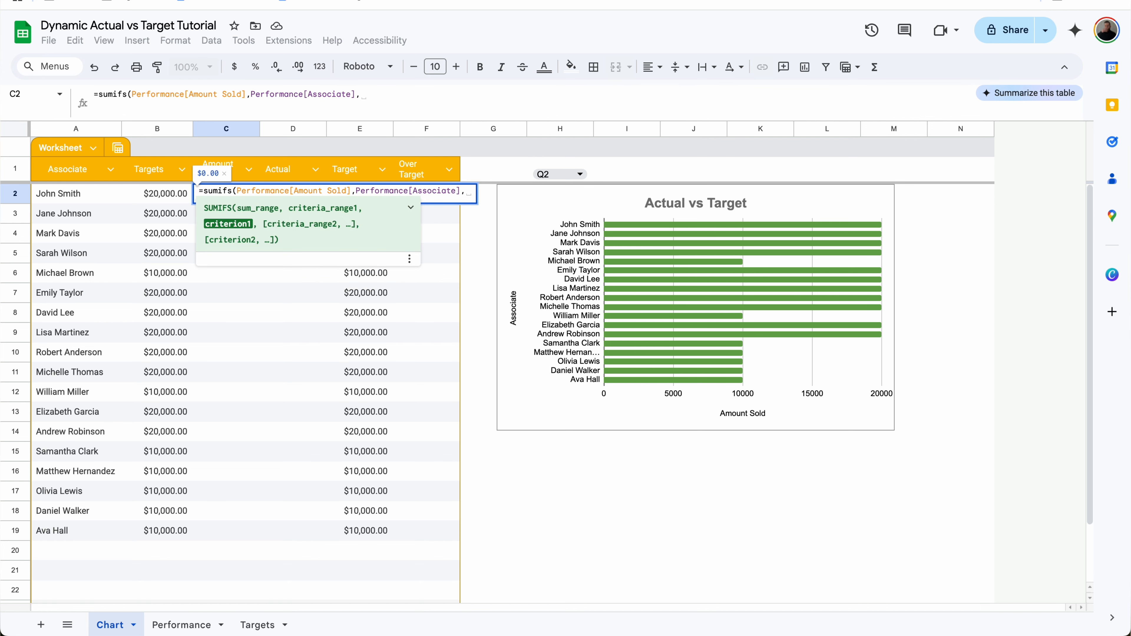
left_click(92, 196)
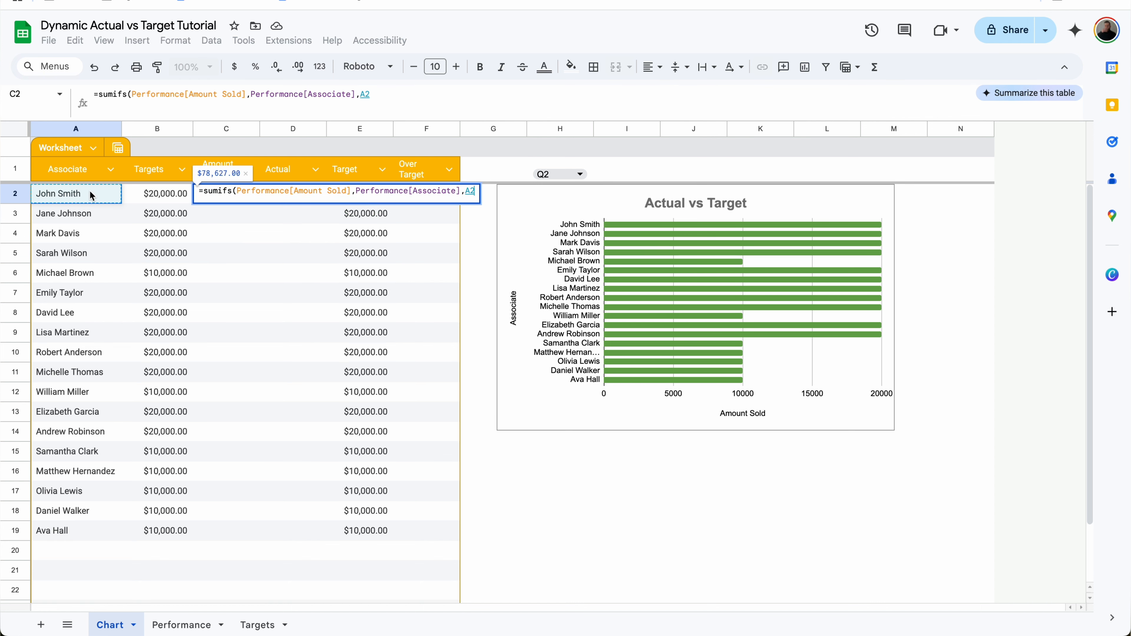
type(",")
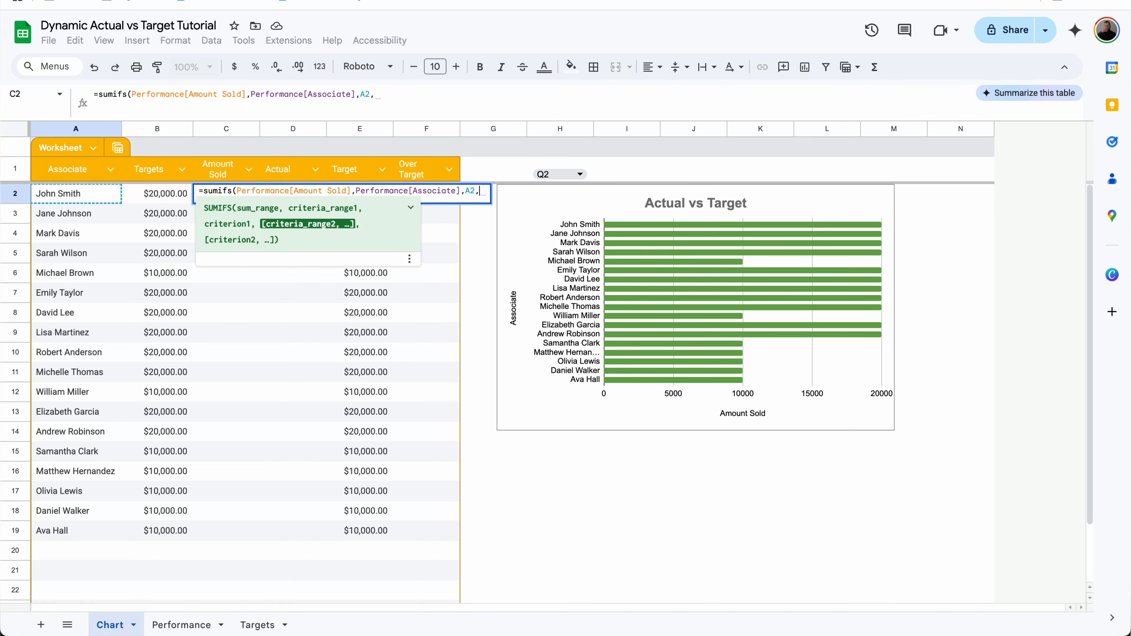
Add Performance[Quarter] matching $H$1 as the second criterion and fill the SUMIFS formula down the Amount Sold column
type("qu")
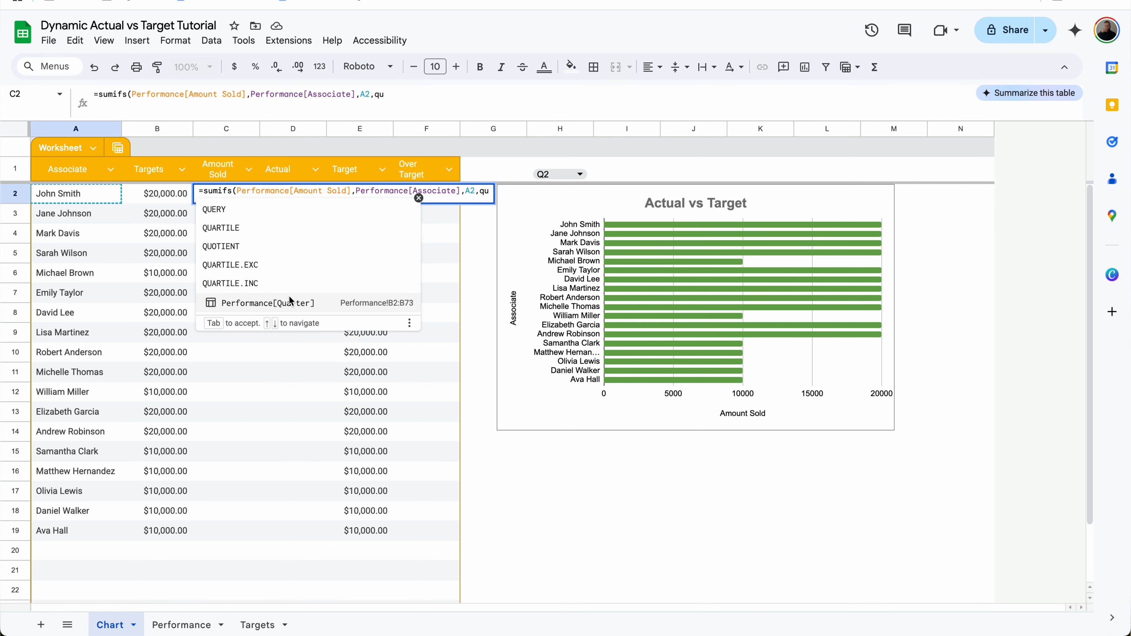
left_click(290, 301)
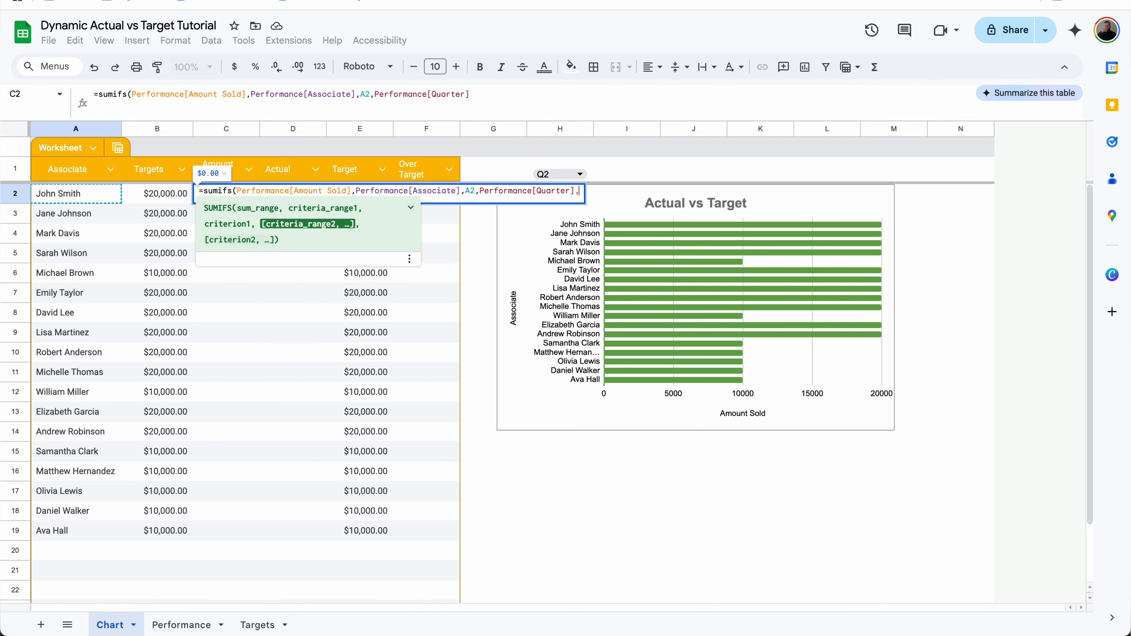
type(",")
left_click(573, 169)
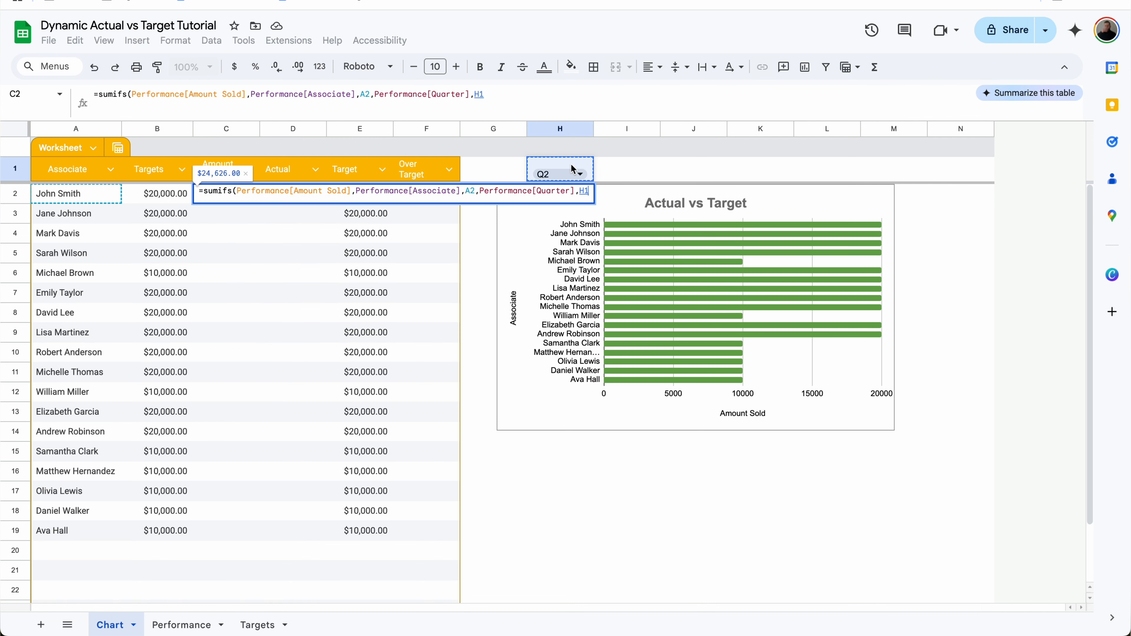
key("F4")
key("Return")
left_click(249, 531)
scroll(242, 504, "down", 2)
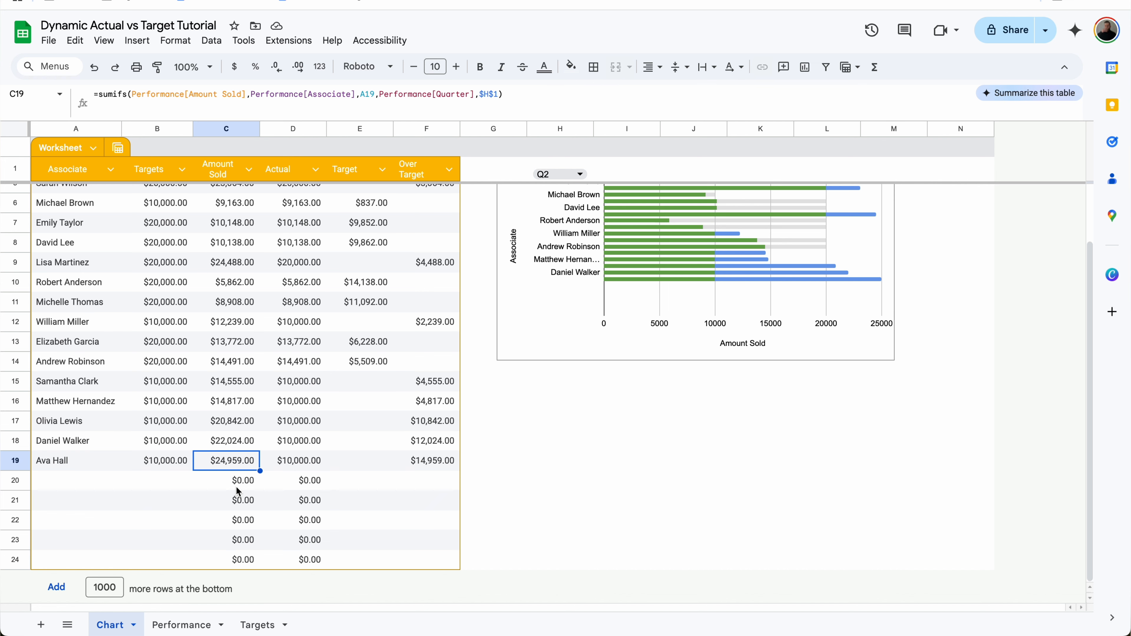
Wrap the C2 SUMIFS formula in IF(ISBLANK(A2),, …) and apply the update to the entire Amount Sold column
scroll(238, 491, "up", 2)
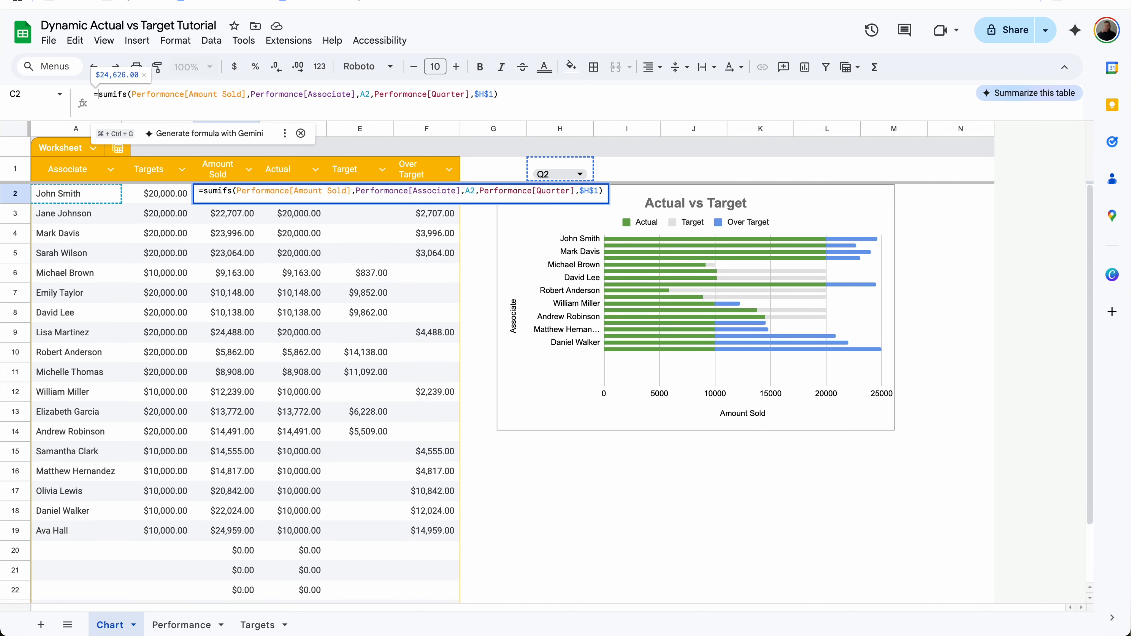
type("IF(")
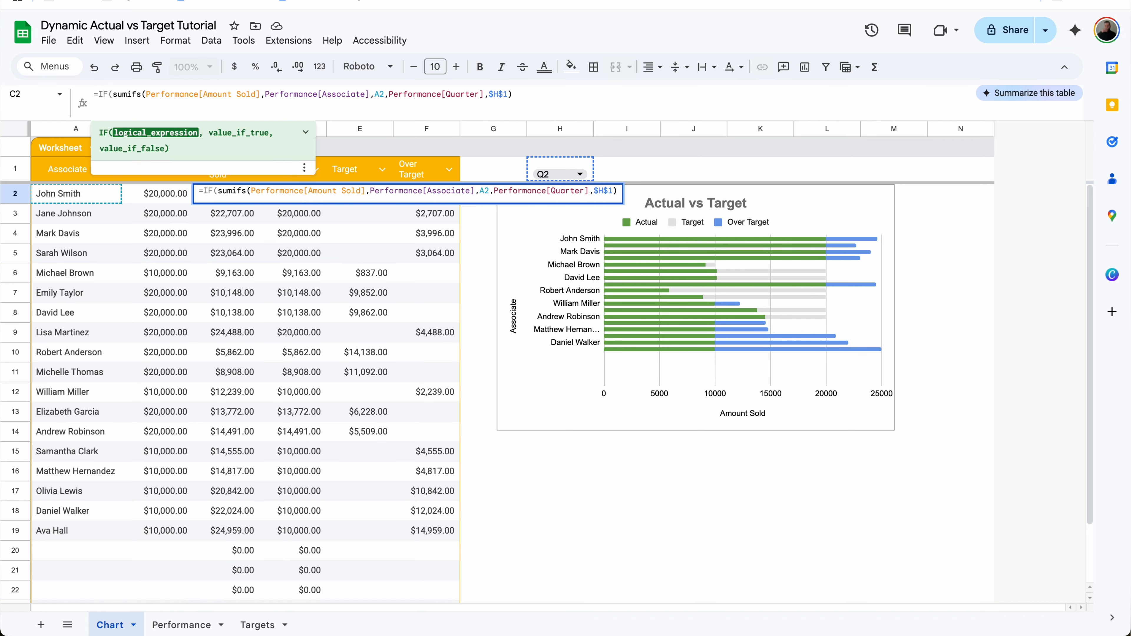
type("ISBLANK(")
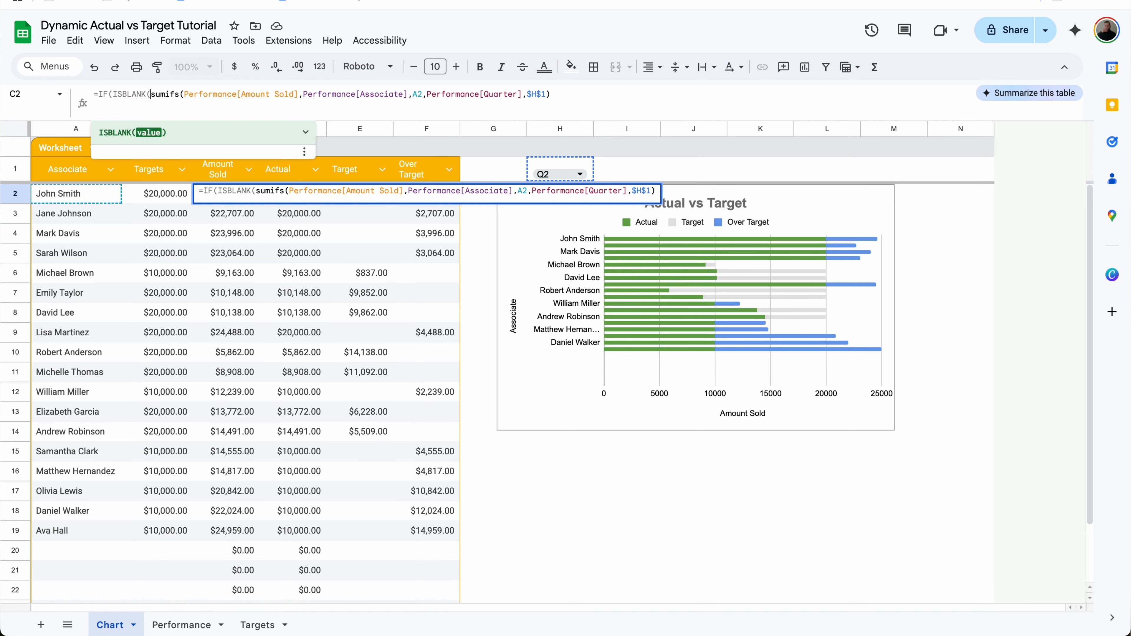
type("A2)")
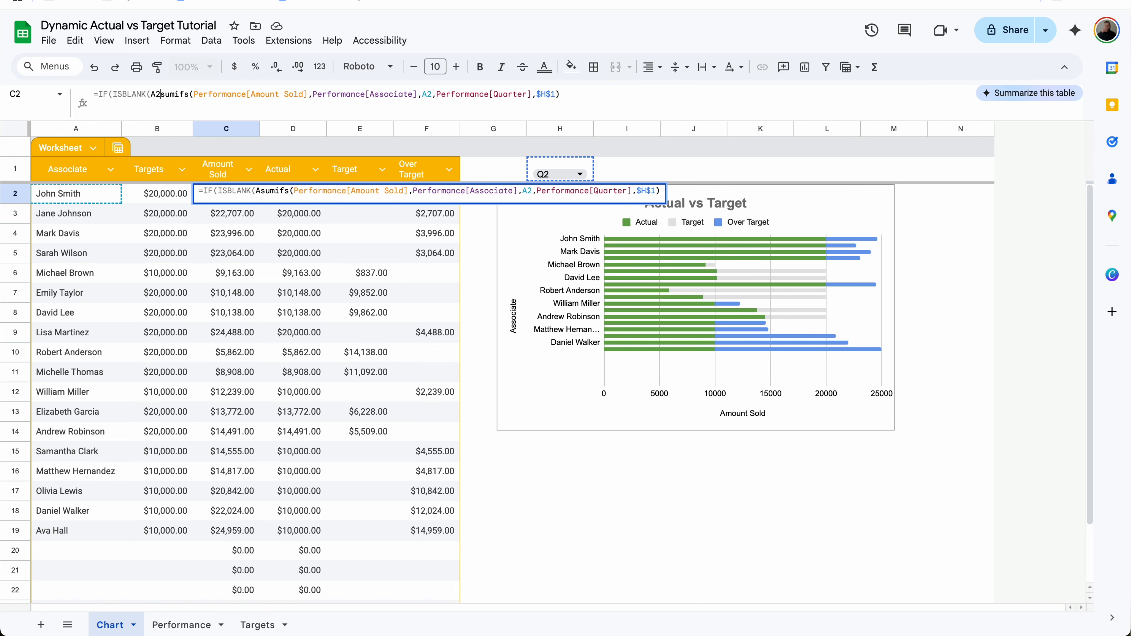
type(",,")
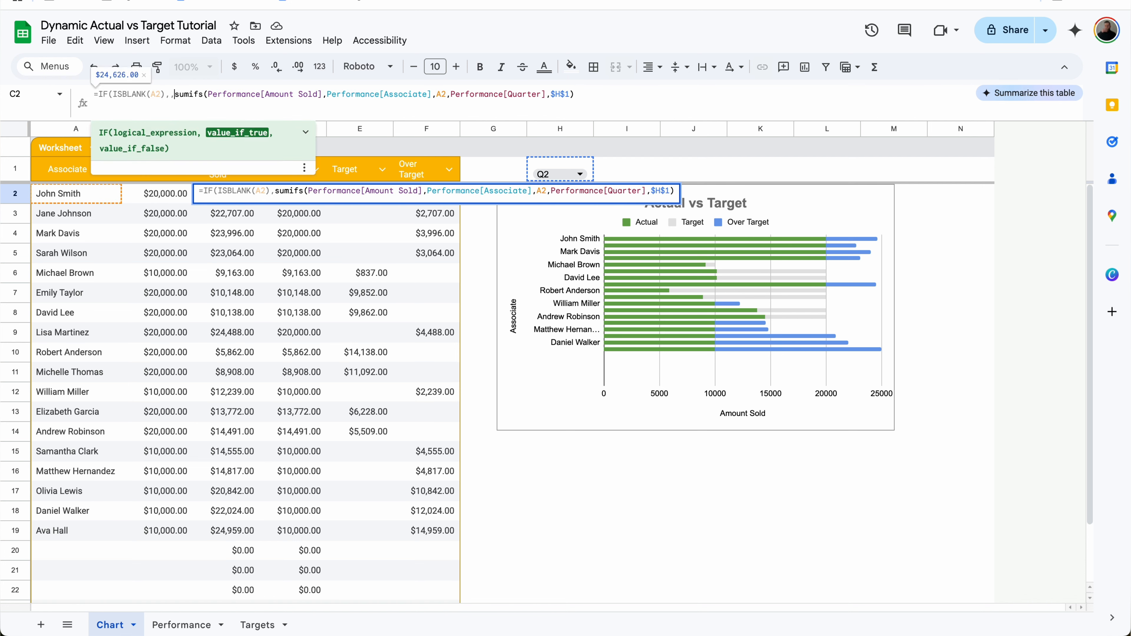
key("Return")
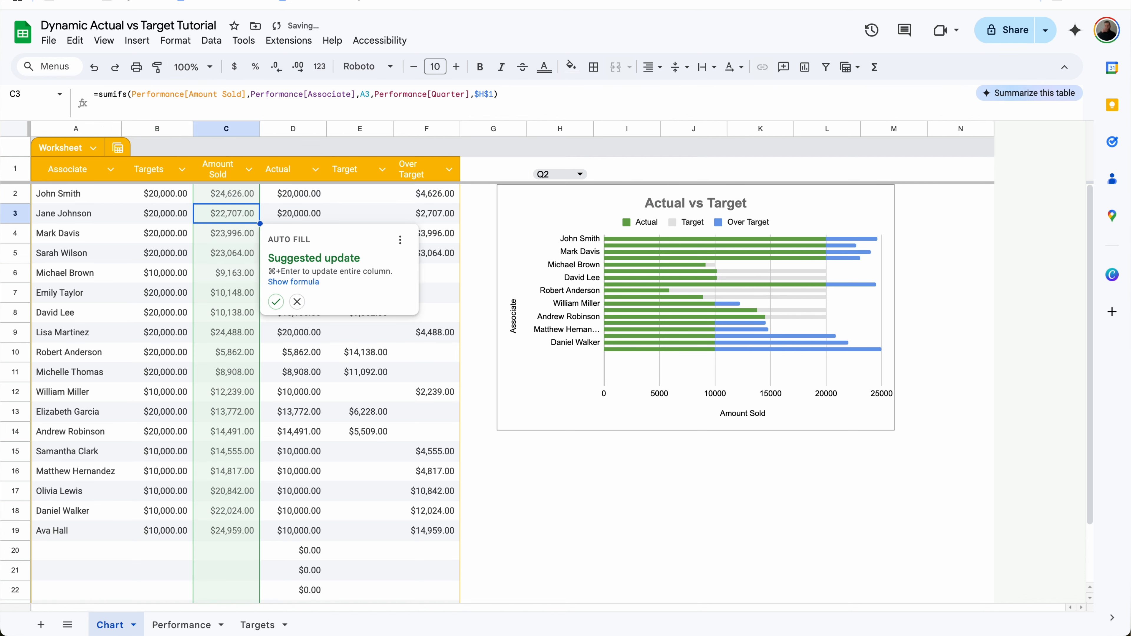
left_click(275, 302)
left_click(92, 551)
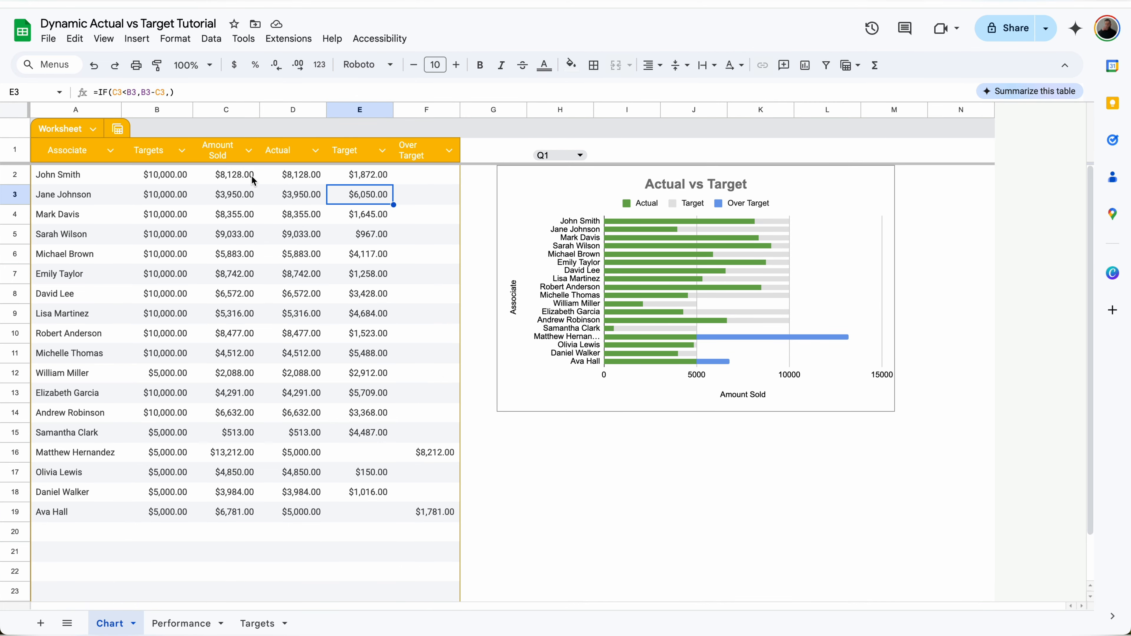
Check the row 15 associate's Q1 target on the Targets sheet and Q1 amount sold on the Performance sheet
left_click(113, 433)
left_click(248, 623)
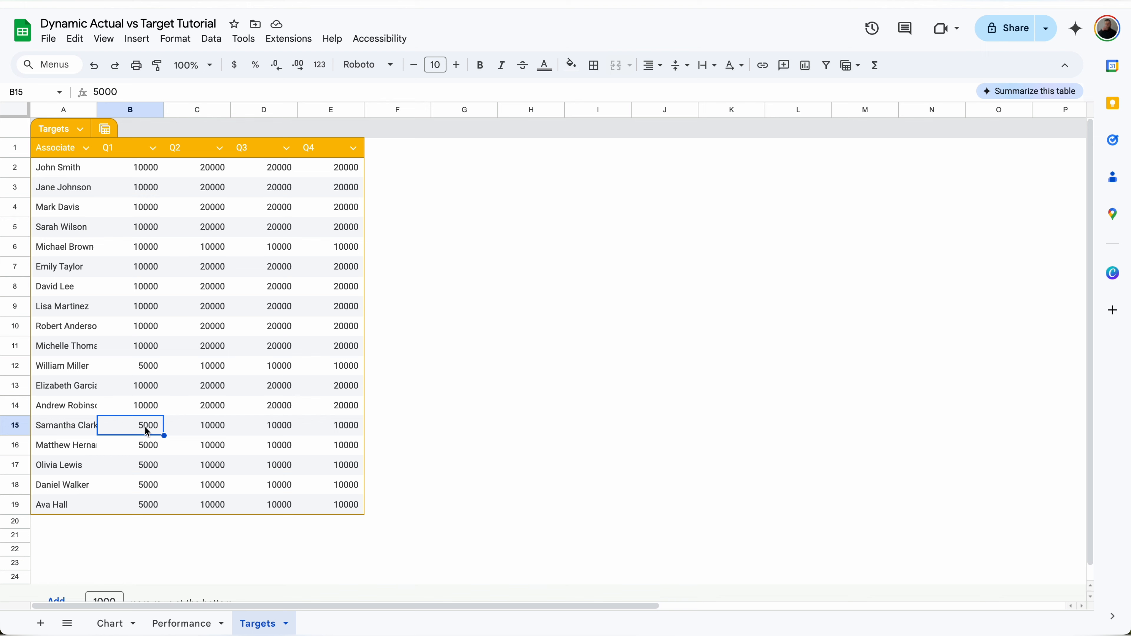
left_click(189, 624)
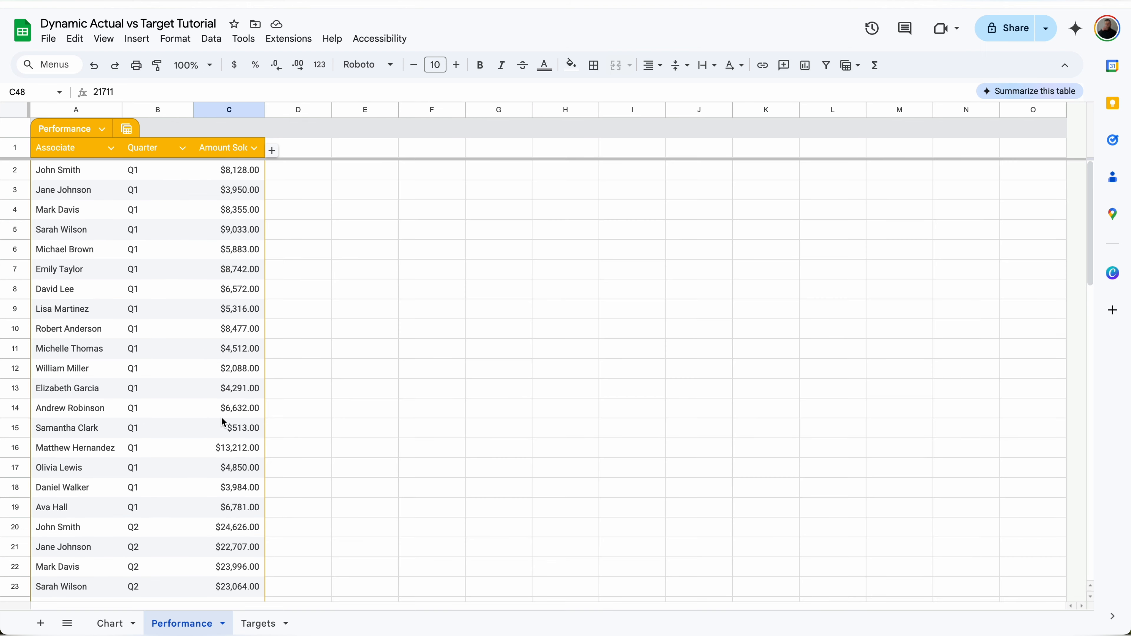
left_click(228, 429)
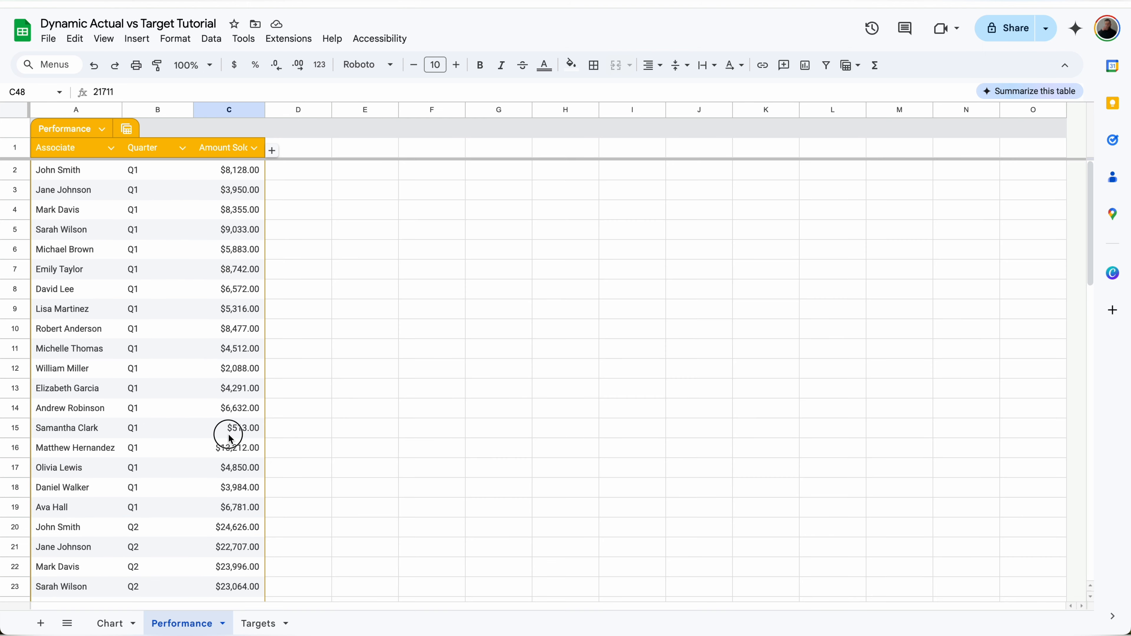
left_click(113, 623)
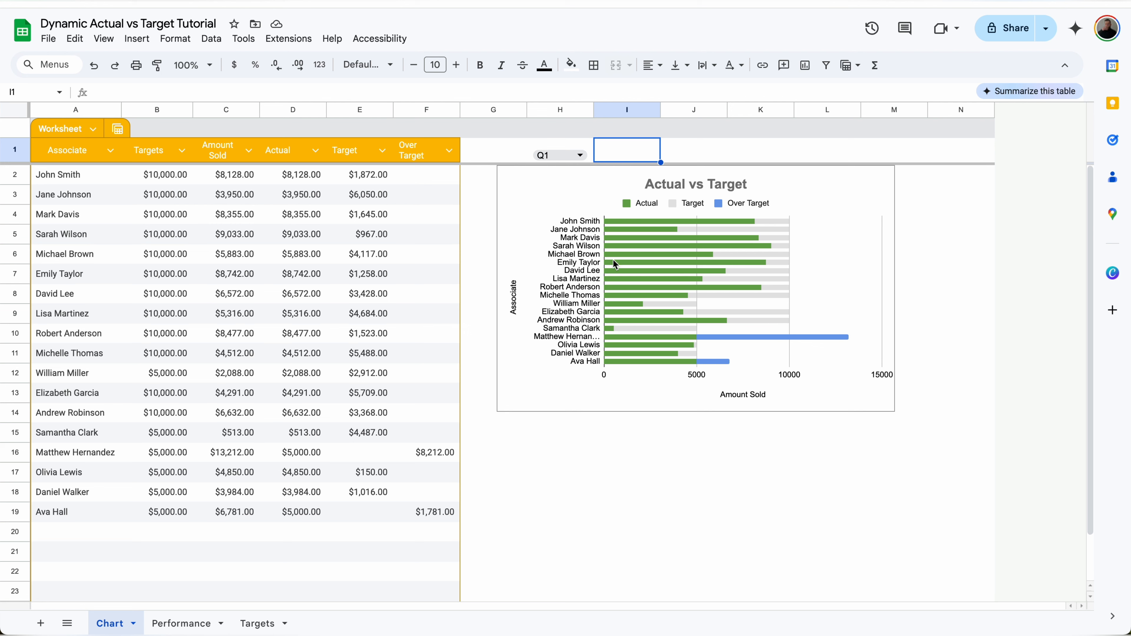
Switch the H1 quarter dropdown through Q2, Q3 and Q4 to test the table and chart, leaving Q4 selected
left_click(577, 155)
left_click(564, 187)
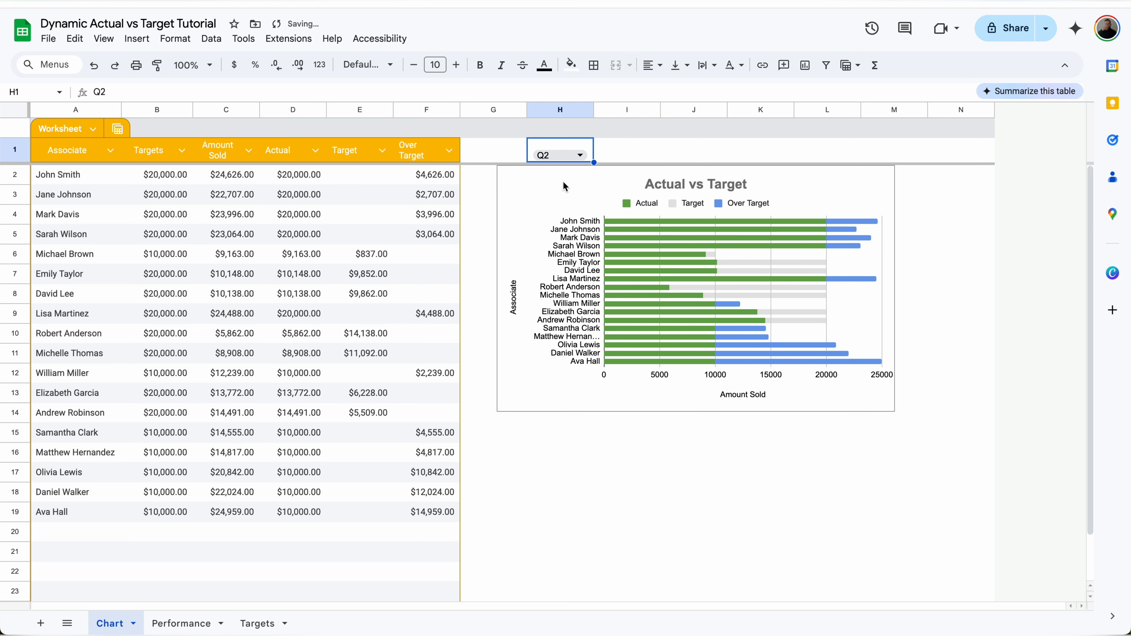
left_click(570, 156)
left_click(557, 217)
left_click(563, 164)
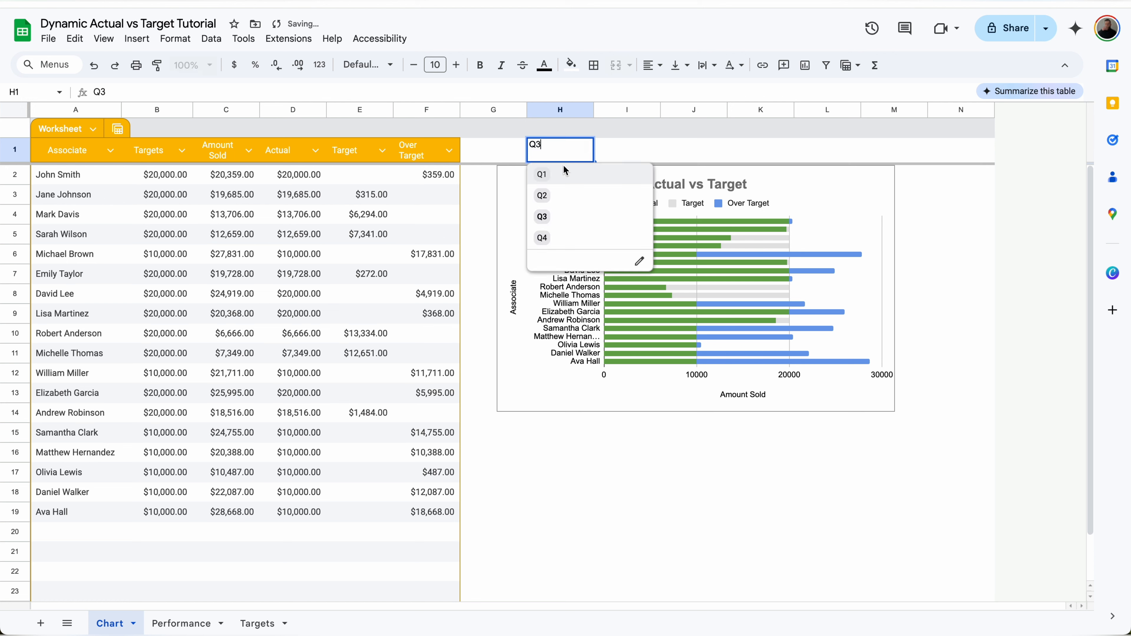
left_click(545, 228)
left_click(943, 200)
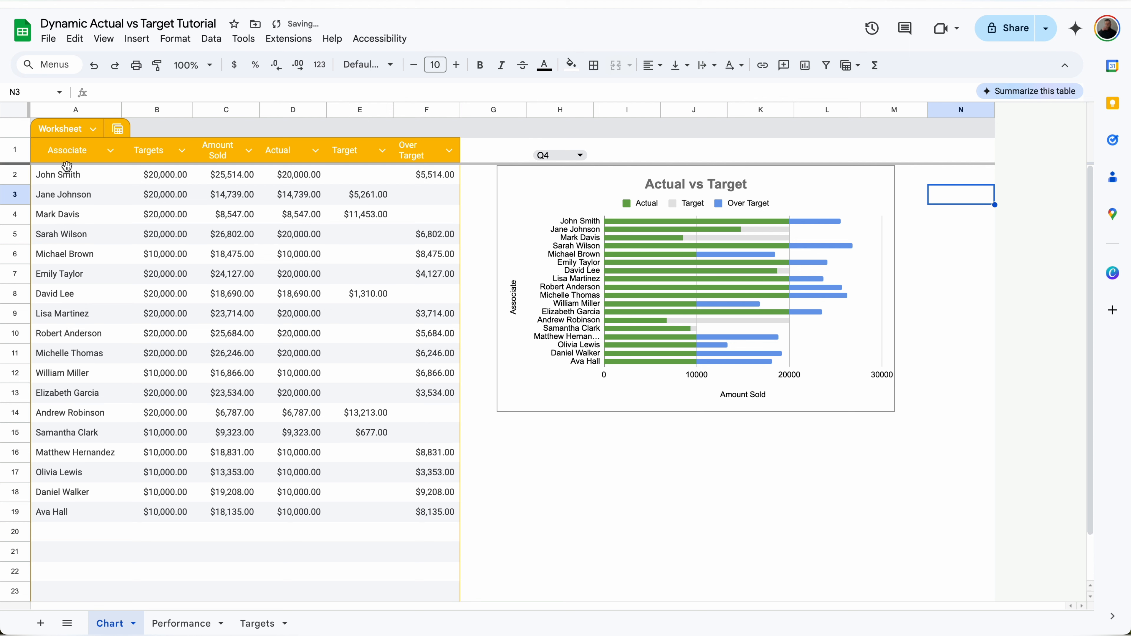
Insert a column before Associate in the Targets table and name its header Active
left_click_drag(67, 174, 66, 532)
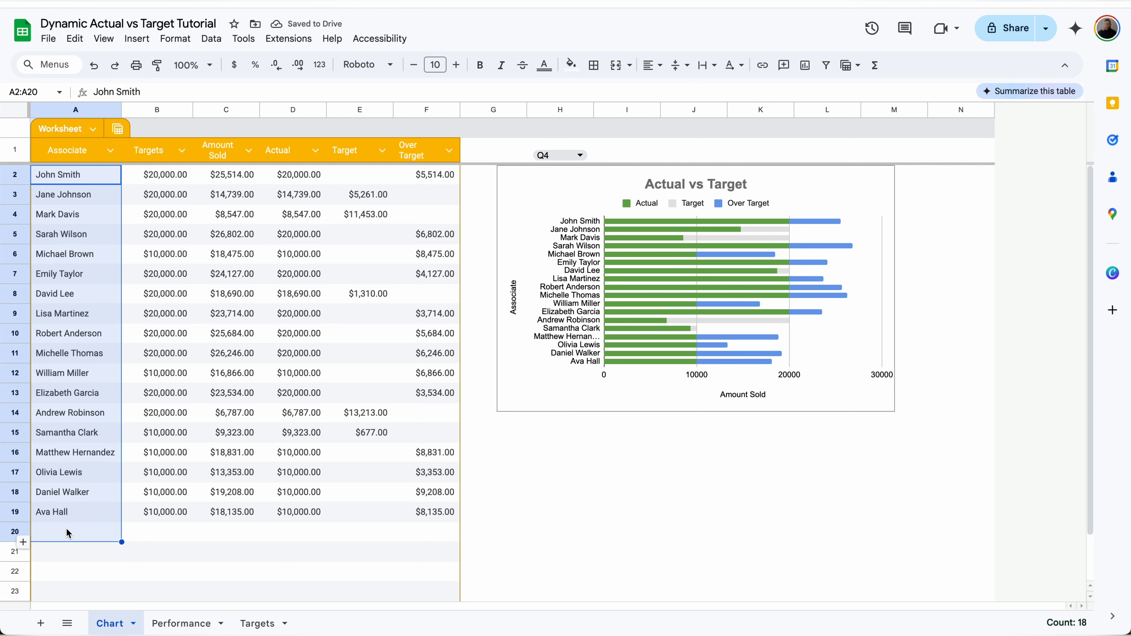
left_click(261, 624)
left_click(66, 107)
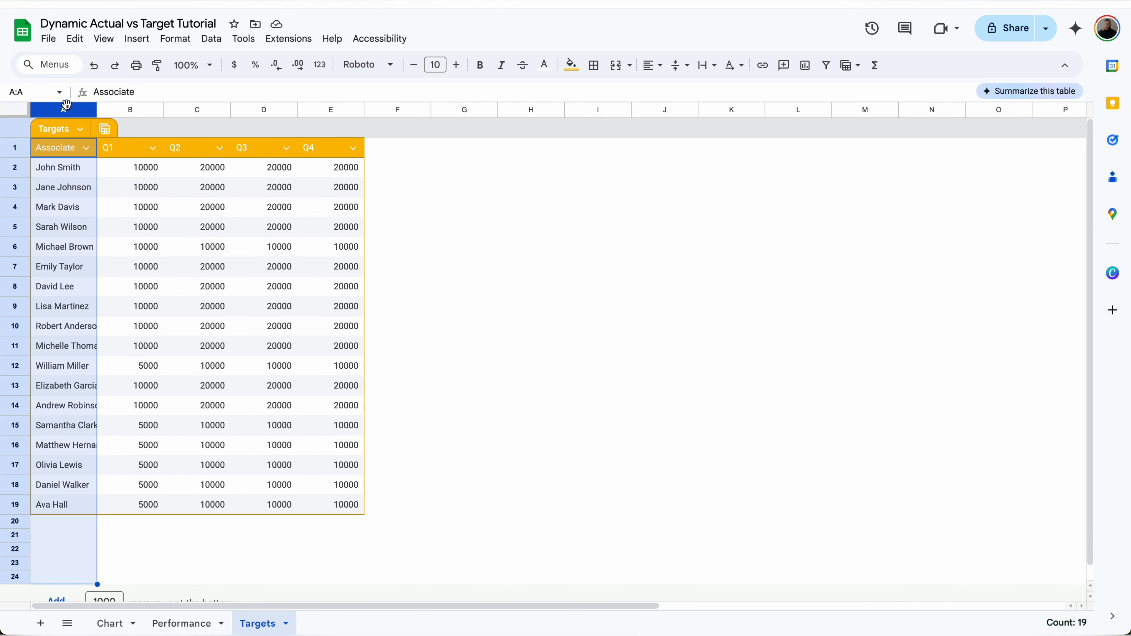
right_click(66, 106)
left_click(134, 215)
type("A")
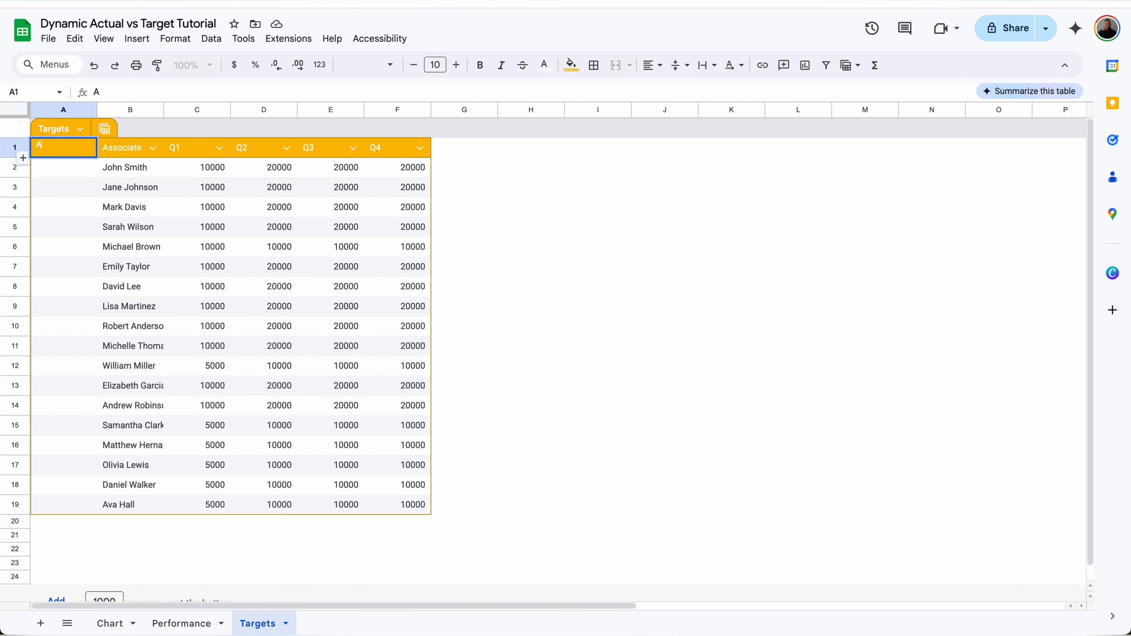
type("ctive")
key("Return")
Set the Active column's type to Checkbox and tick the boxes for every associate in A2:A19
left_click(89, 148)
mouse_move(140, 172)
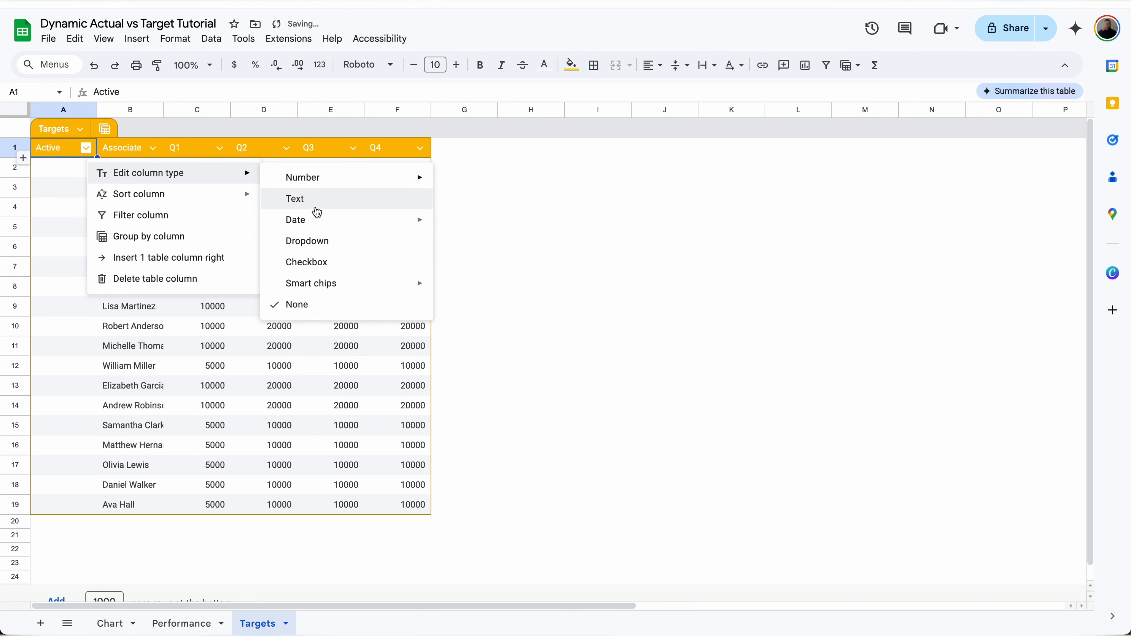
left_click(317, 262)
left_click(66, 168)
left_click_drag(101, 177, 89, 507)
Enter =filter(Targets[Associate],Targets[Active]=TRUE) in cell A2 of the Chart sheet's Worksheet table
left_click(112, 622)
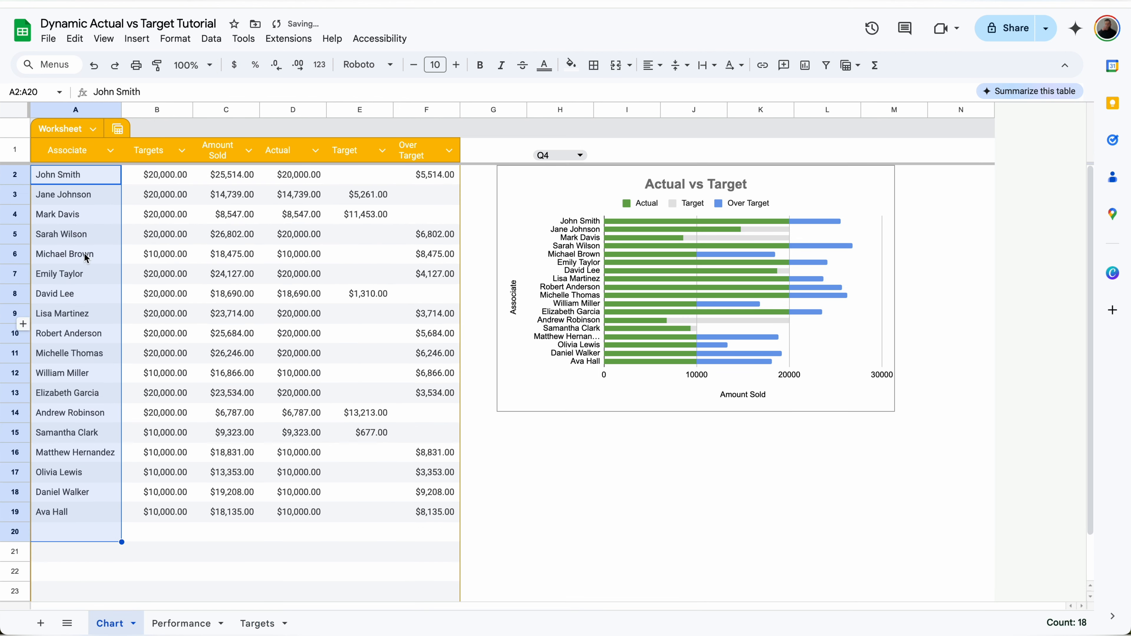
left_click(74, 182)
type("=filt")
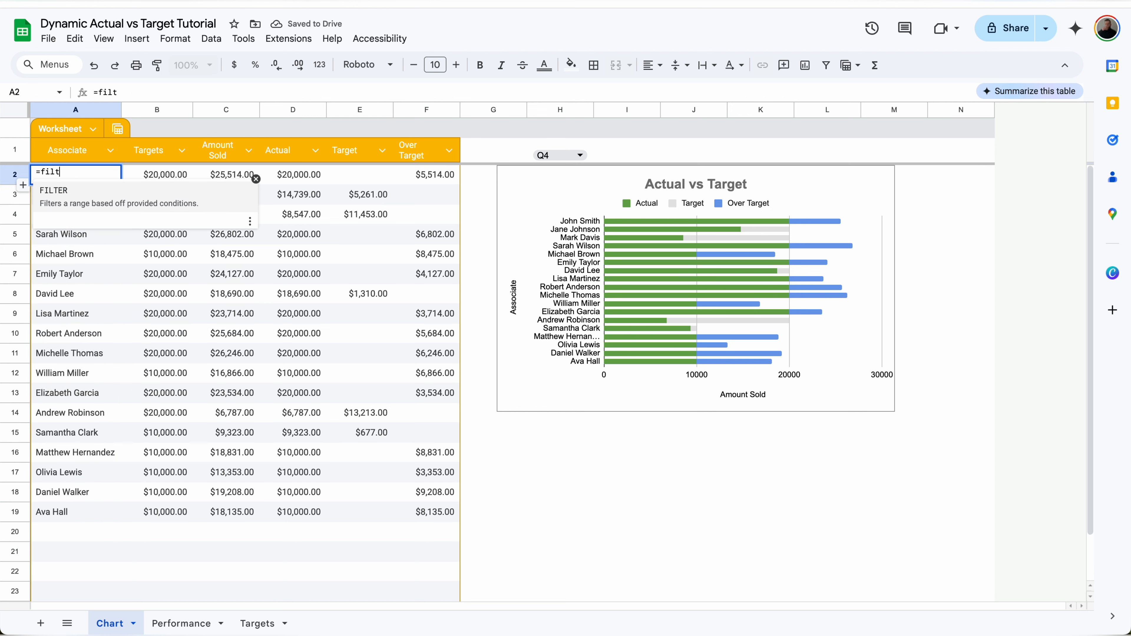
type("er(")
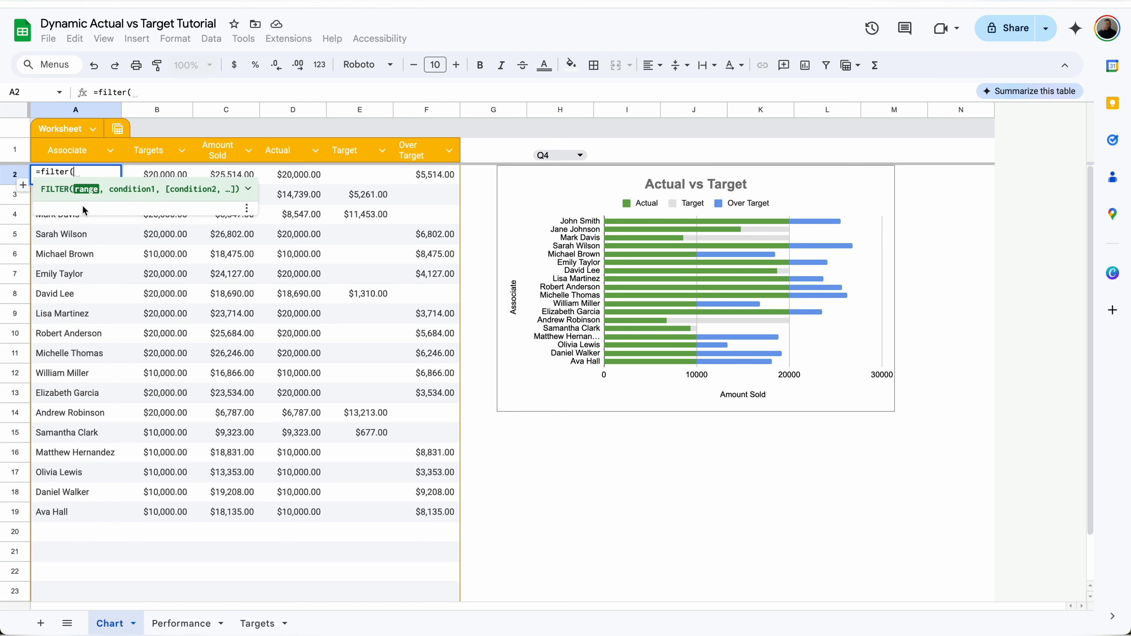
type("associ")
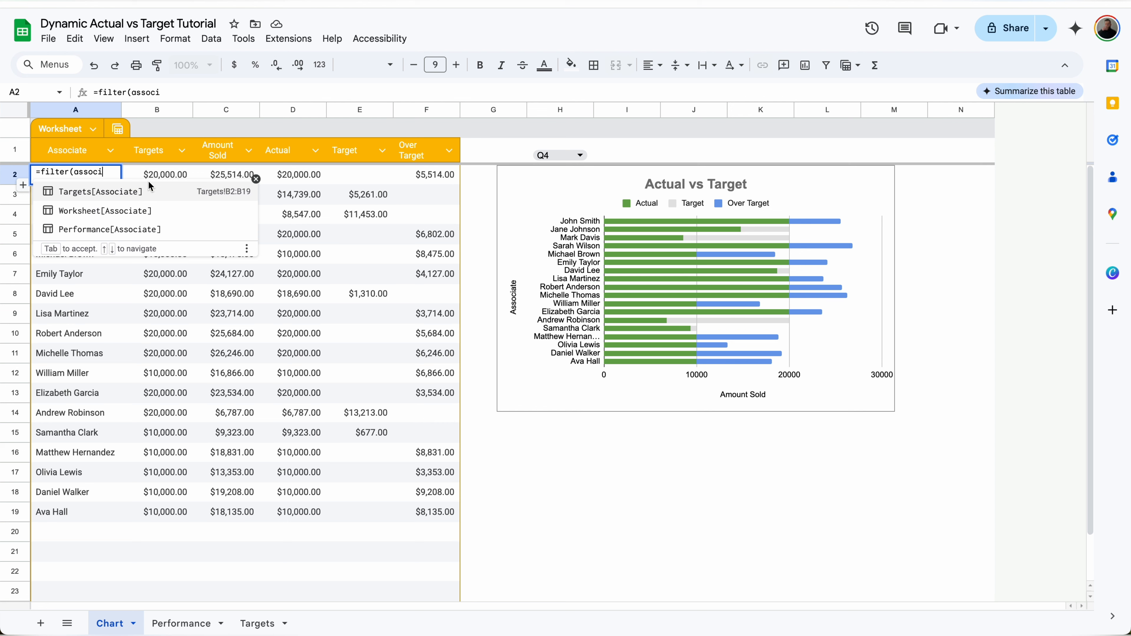
key("Tab")
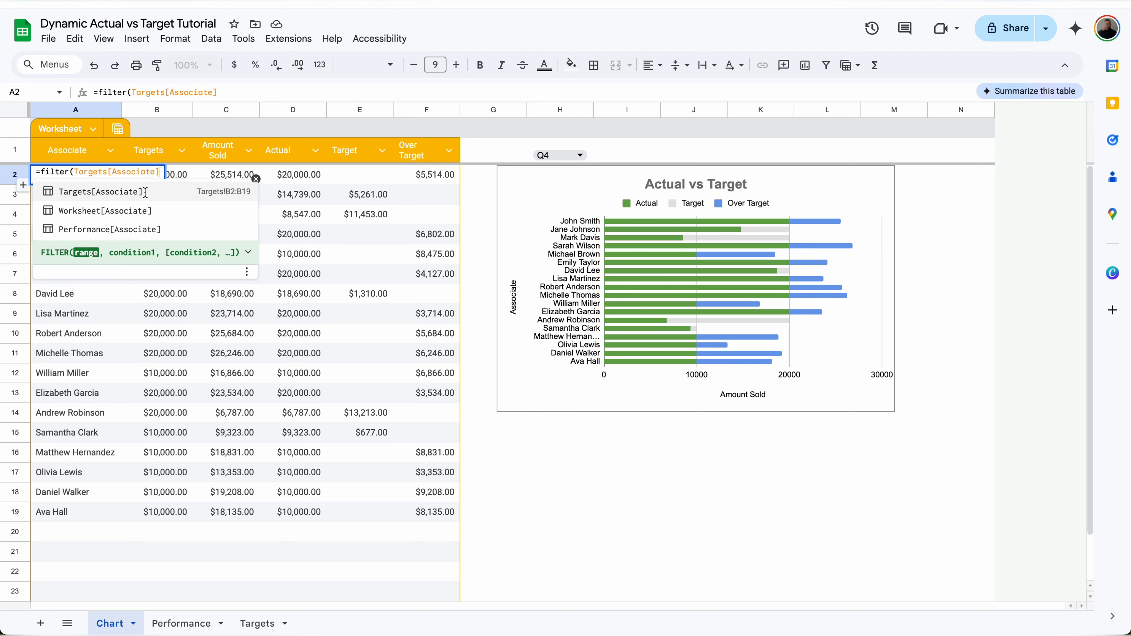
type(",acti")
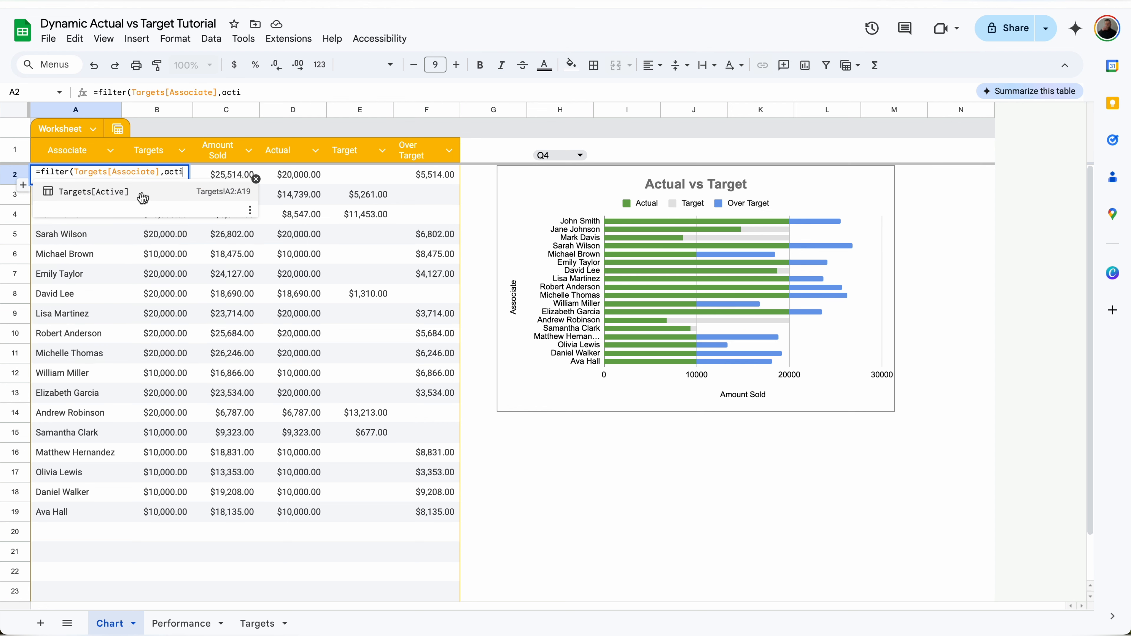
left_click(94, 192)
type("=")
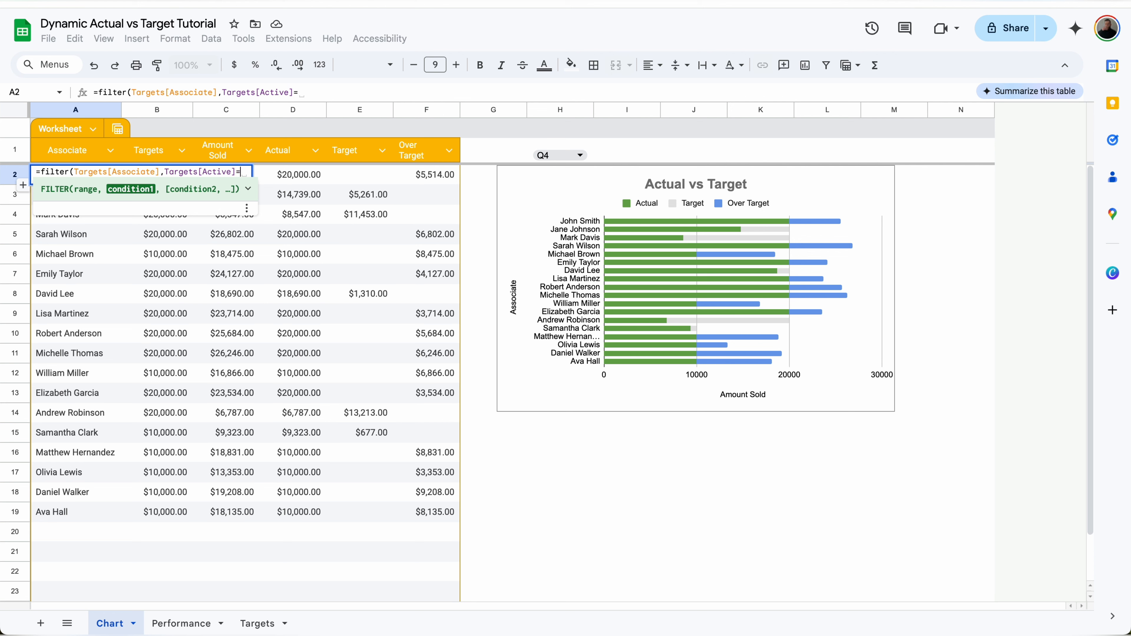
type("TRUE")
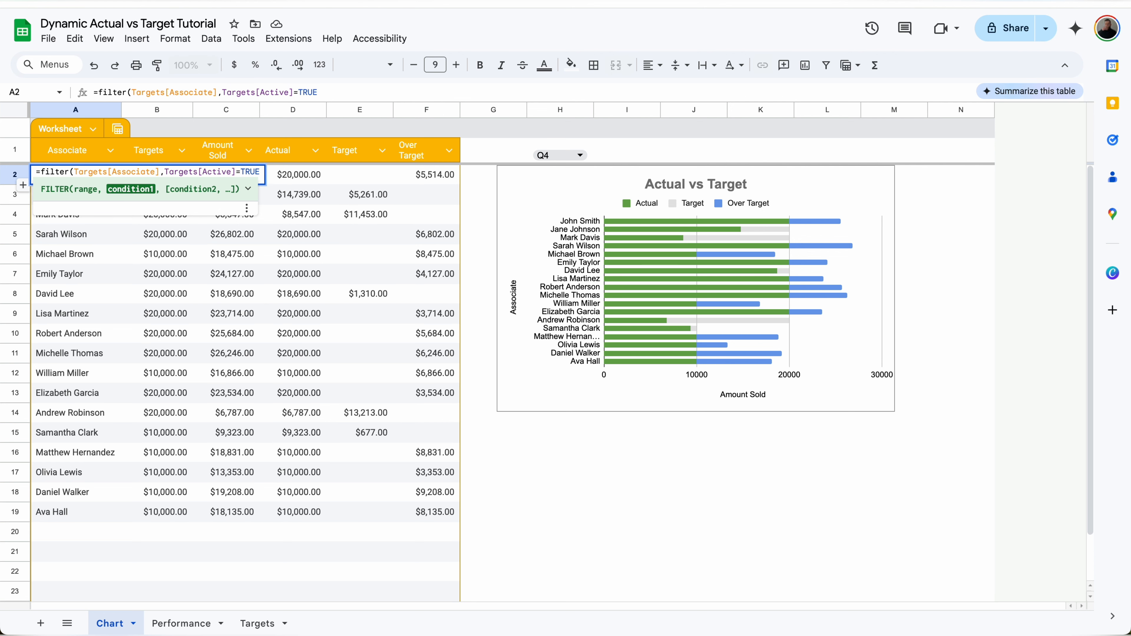
key("Return")
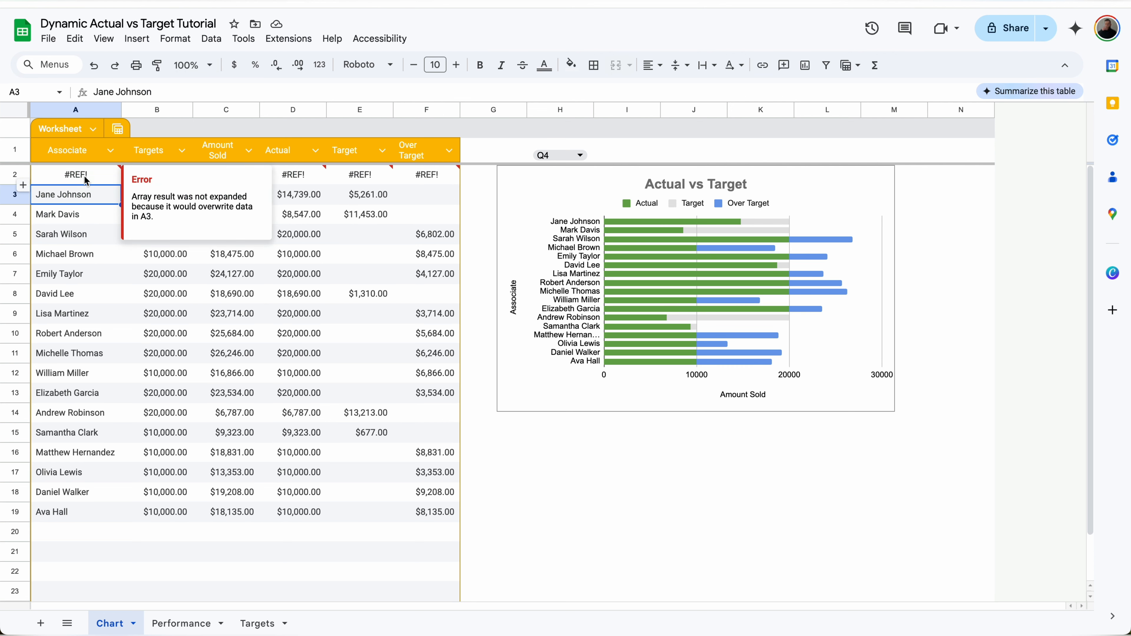
Clear the hard-coded associate names in A3:A22 so the FILTER formula in A2 can expand
left_click_drag(76, 192, 88, 568)
key("Delete")
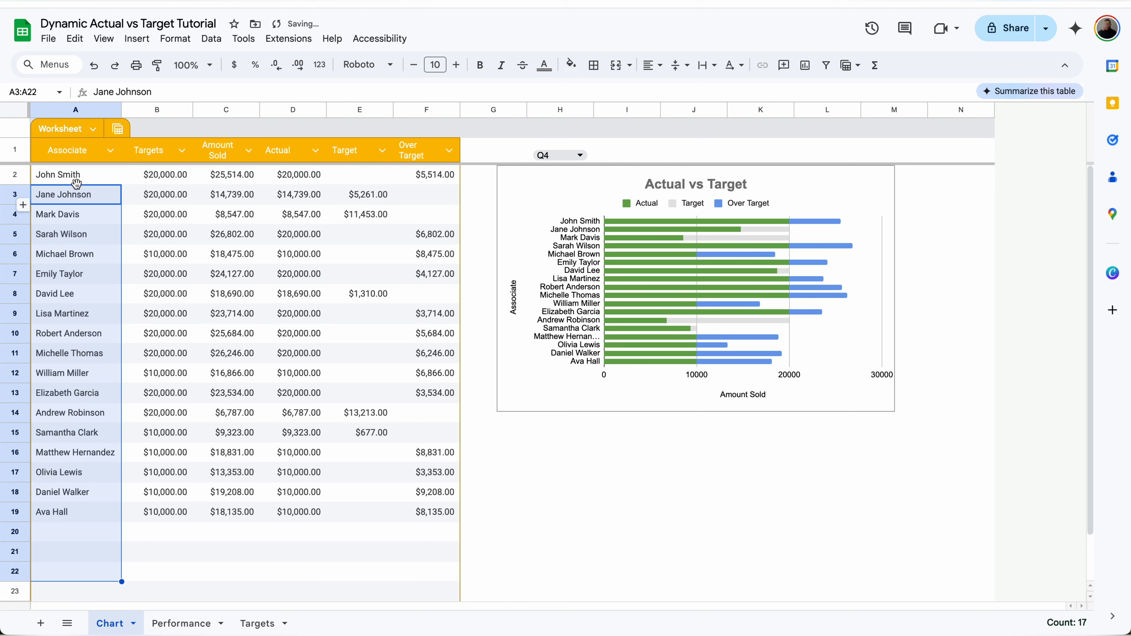
left_click(68, 177)
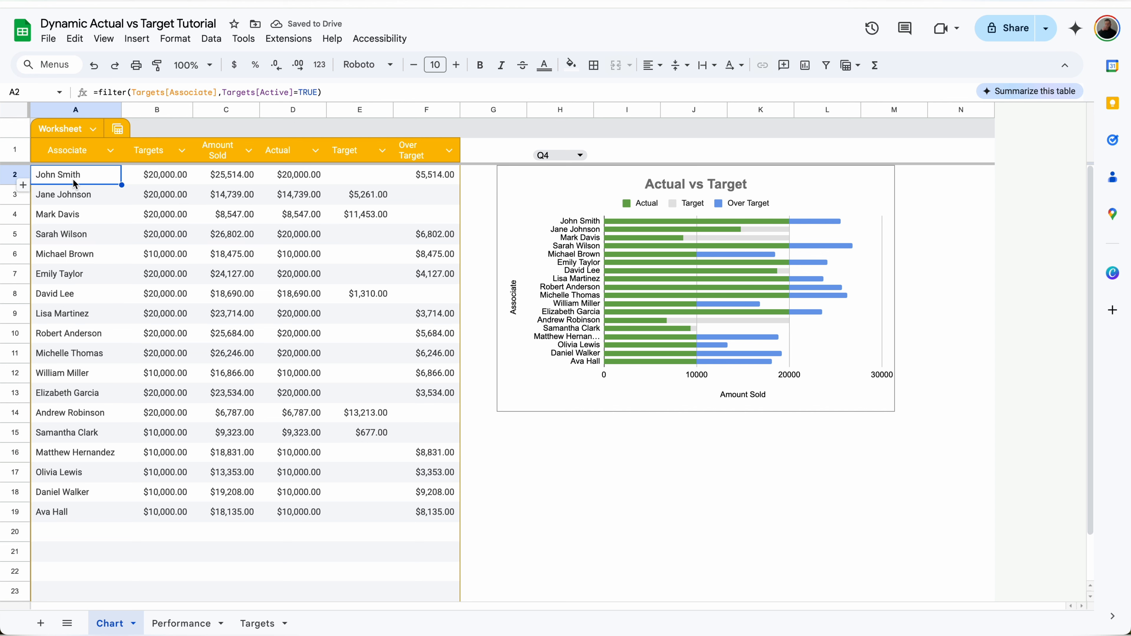
Go to the Targets sheet and select the first associate's Active cell, A2
left_click(262, 623)
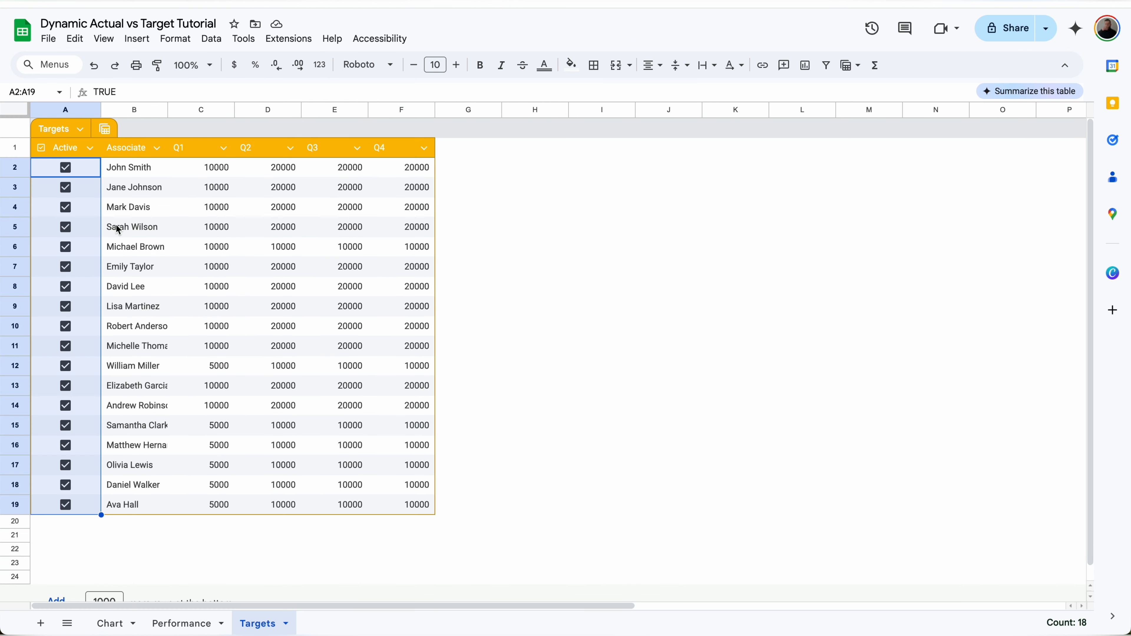
left_click(93, 173)
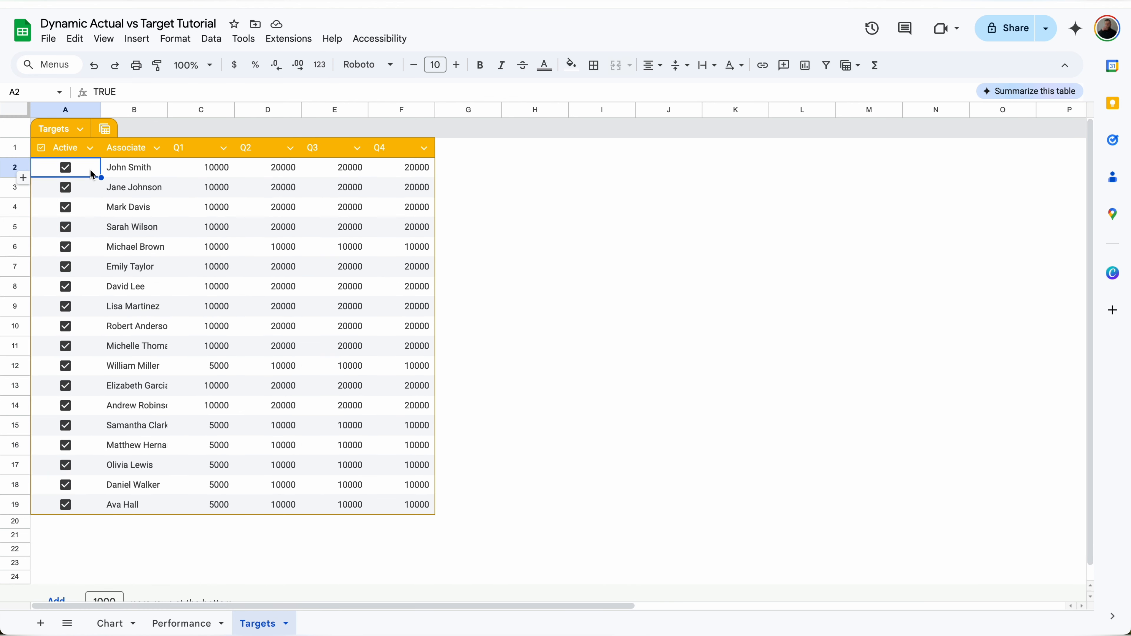